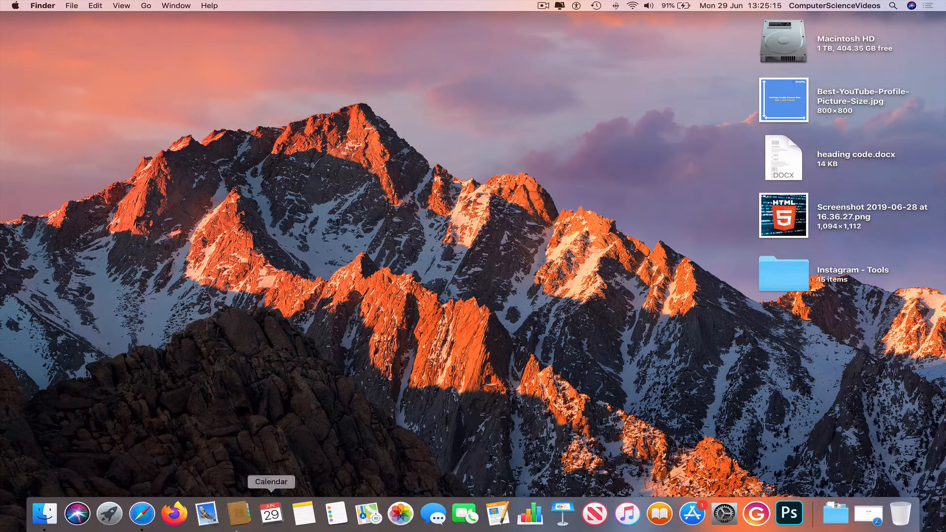
# Step: Open YouTube Studio in Safari and look at the current channel icon on the dashboard and the channel page
pyautogui.click(143, 513)
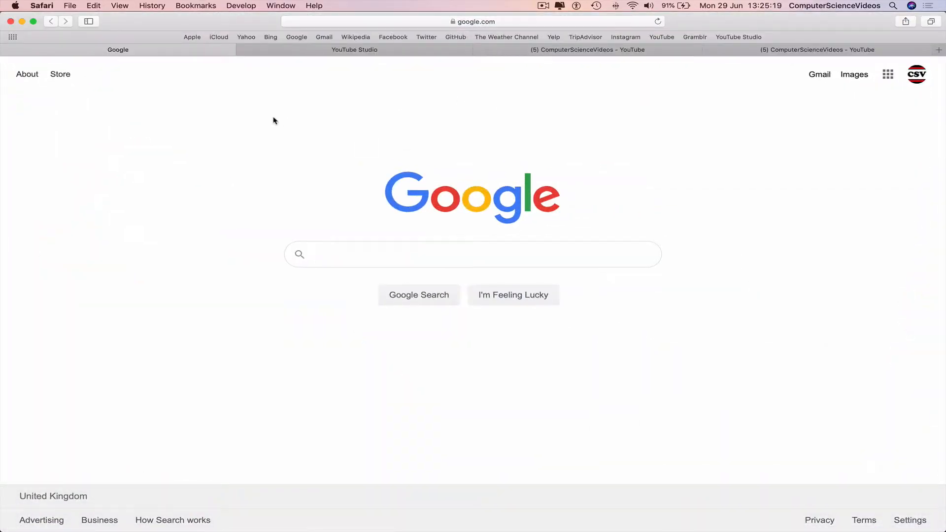
pyautogui.click(742, 38)
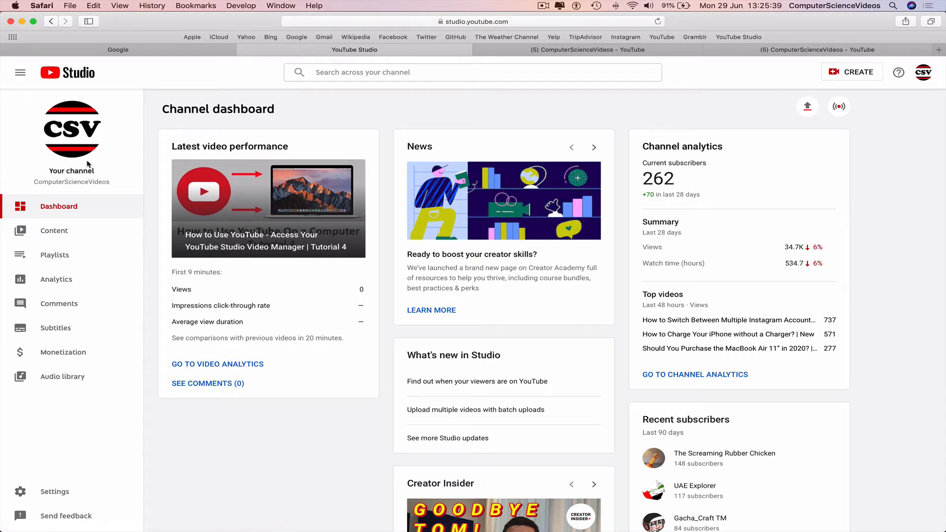
pyautogui.click(76, 136)
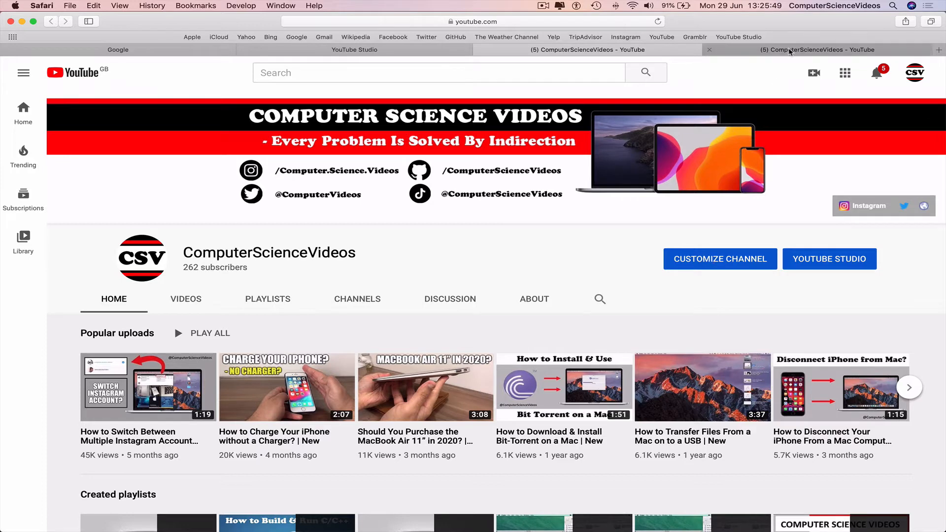
pyautogui.click(790, 51)
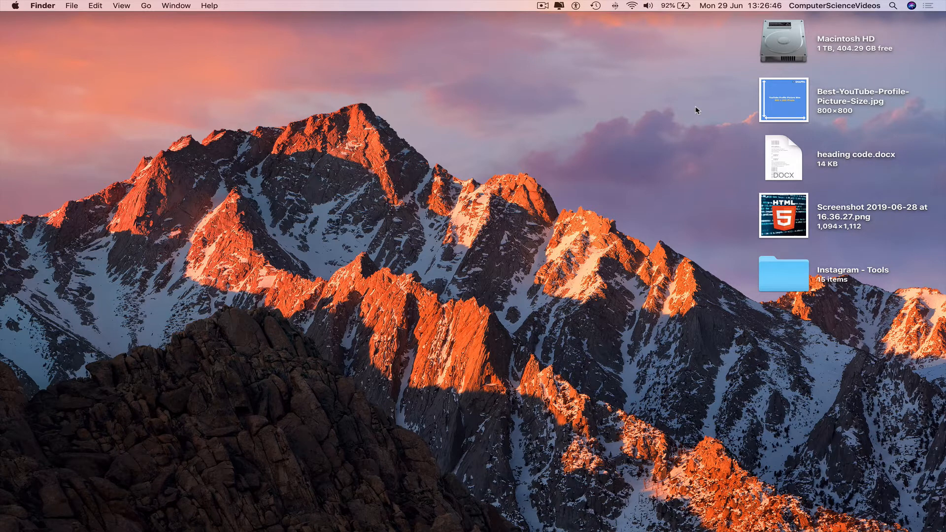
# Step: View the Best-YouTube-Profile-Picture-Size.jpg image from the desktop to check the recommended size, and quit Preview
pyautogui.doubleClick(780, 108)
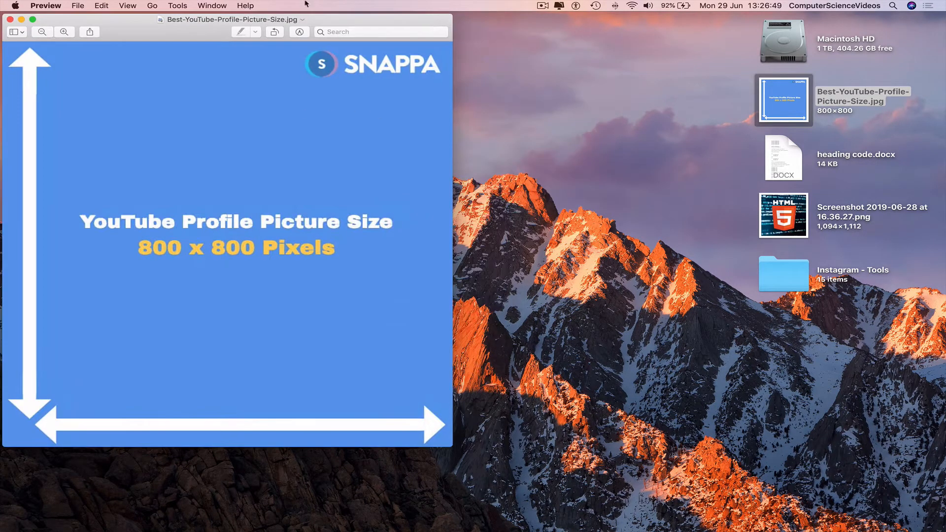
pyautogui.moveTo(354, 20); pyautogui.dragTo(463, 23)
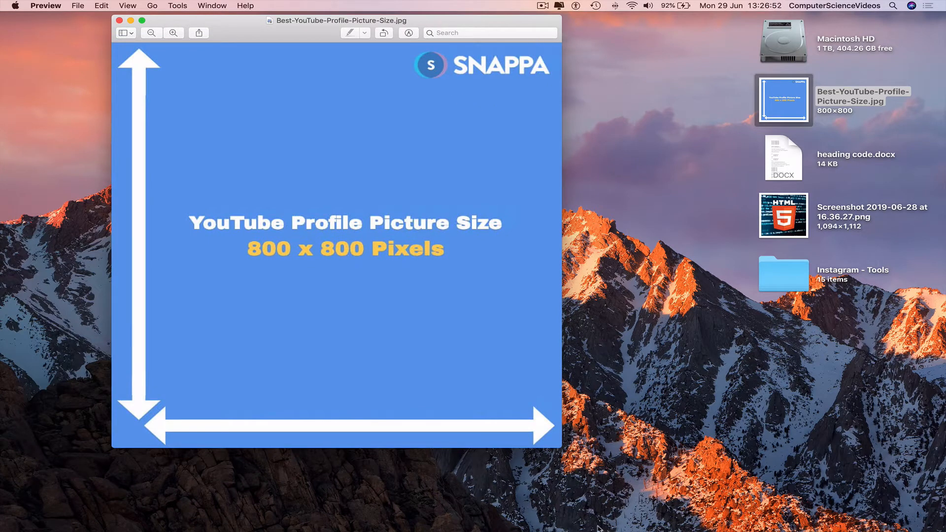
pyautogui.click(52, 5)
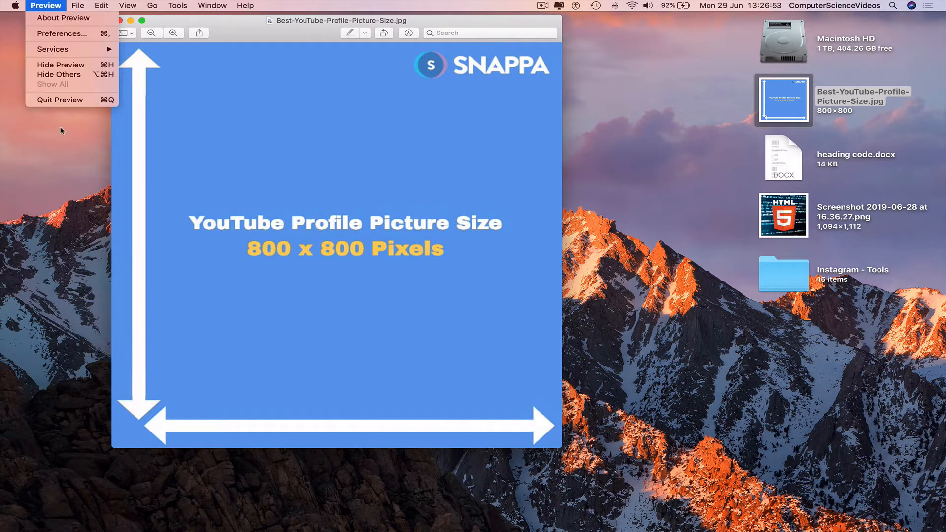
pyautogui.click(69, 100)
# Step: Switch to Photoshop and start a new document named Channel Icon
pyautogui.moveTo(304, 530)
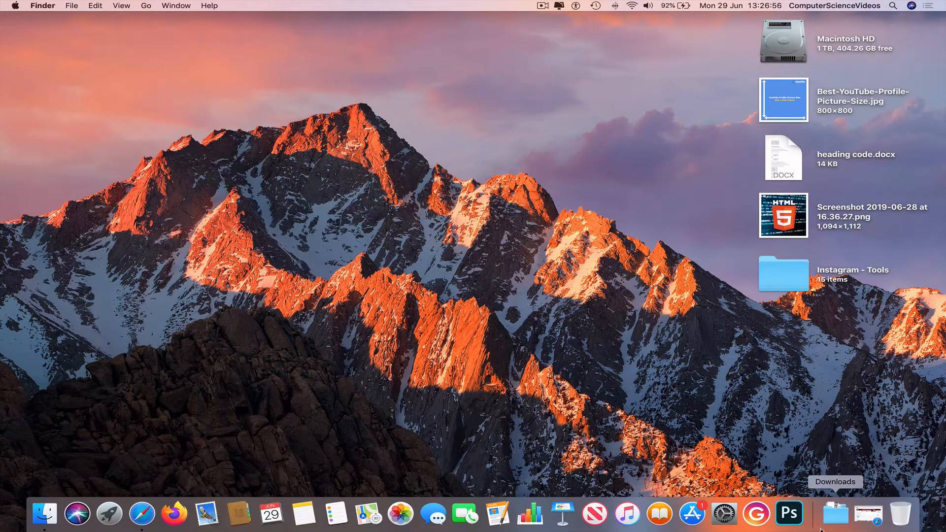
pyautogui.click(789, 513)
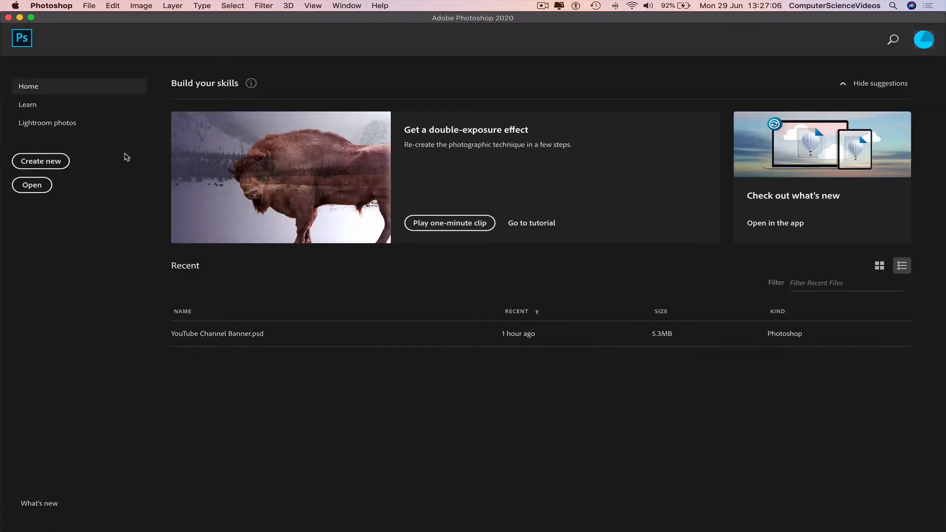
pyautogui.click(53, 164)
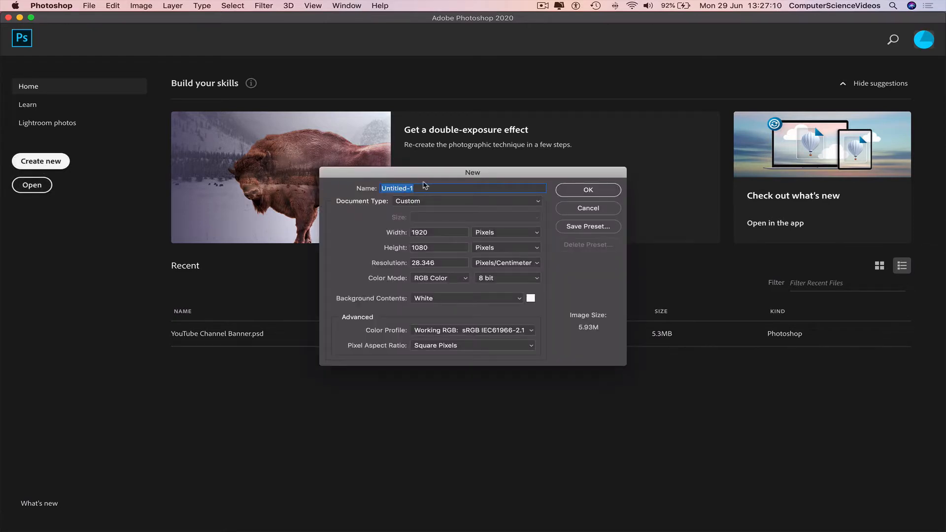
pyautogui.doubleClick(425, 189)
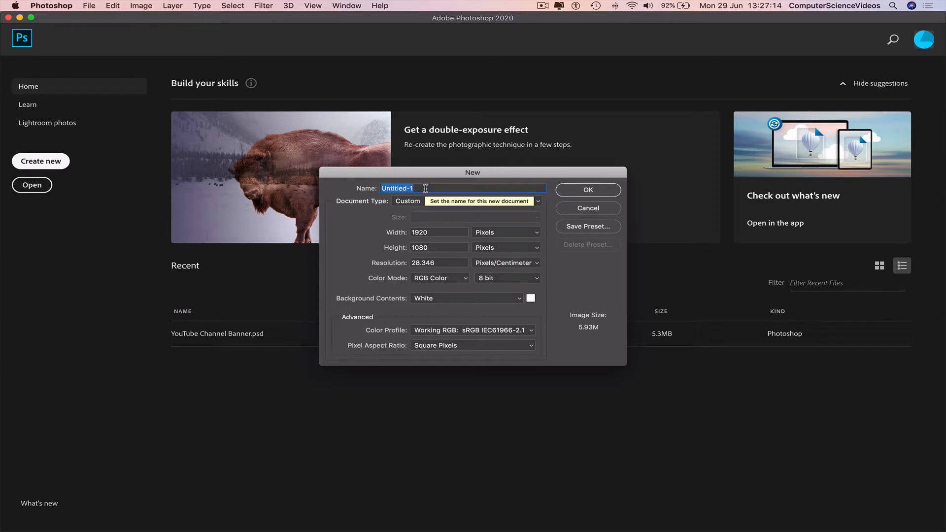
pyautogui.write('Channel Icon')
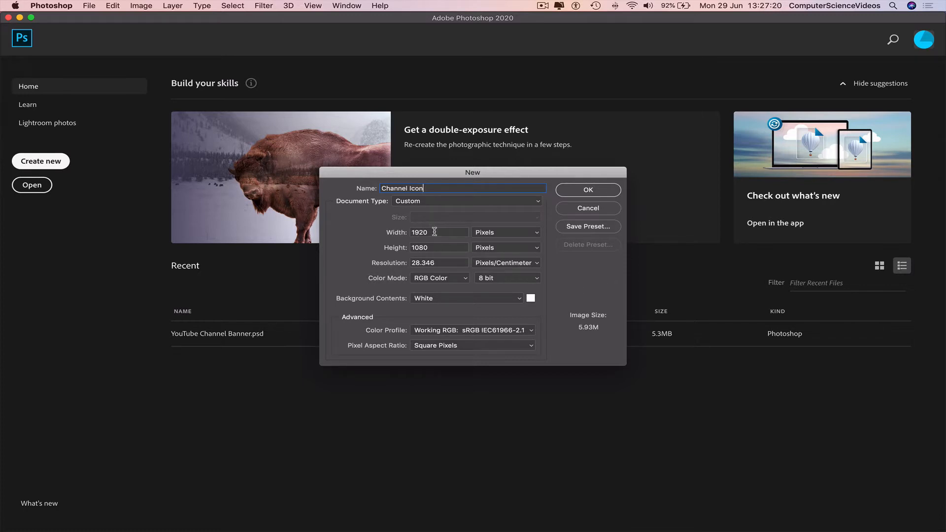
# Step: Set the new document's width and height to 1600 pixels each and create it
pyautogui.doubleClick(434, 231)
pyautogui.write('1')
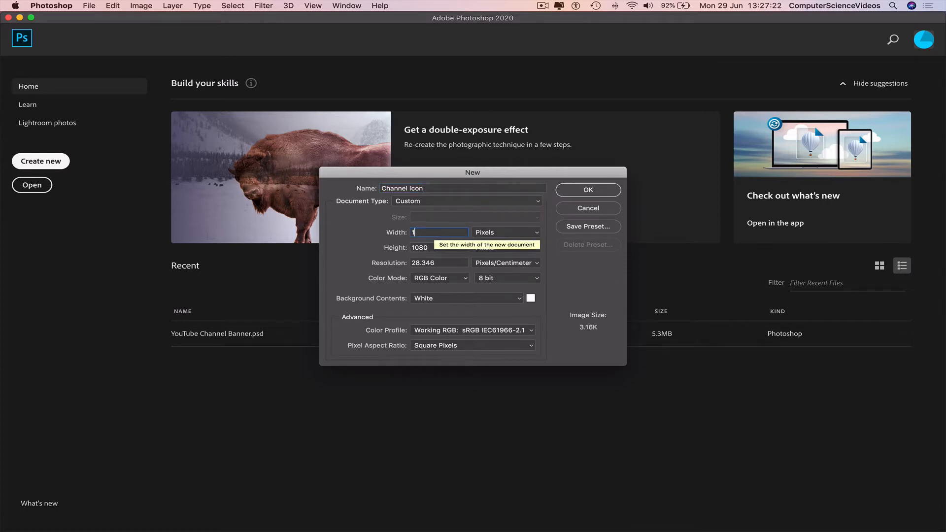
pyautogui.write('600')
pyautogui.press('Tab')
pyautogui.write('160')
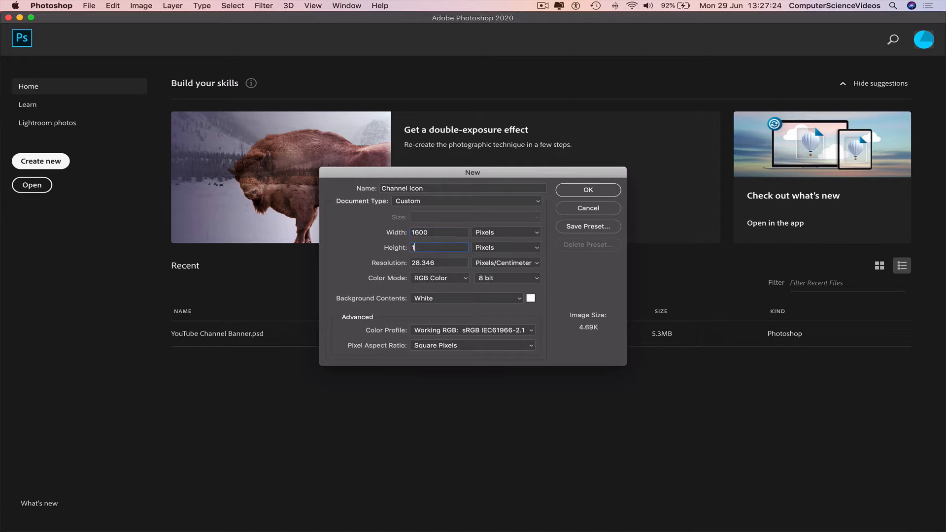
pyautogui.write('0')
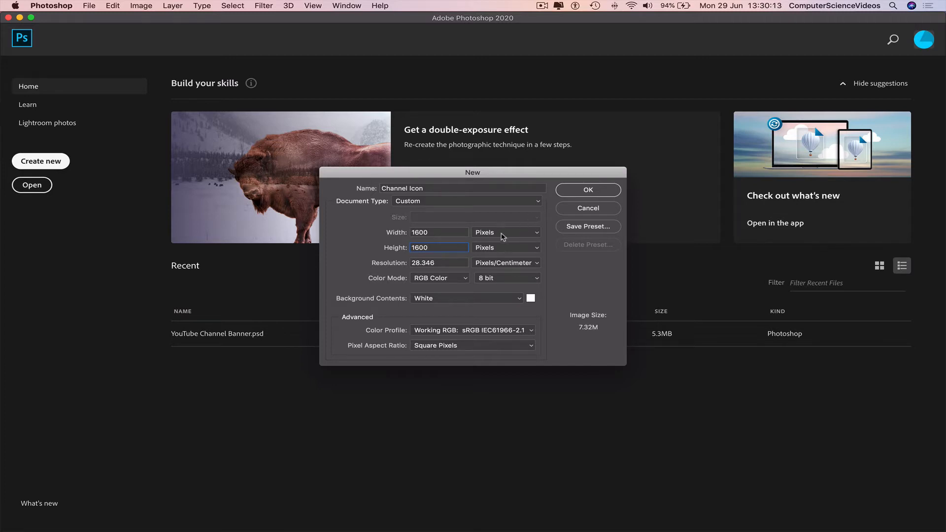
pyautogui.click(517, 233)
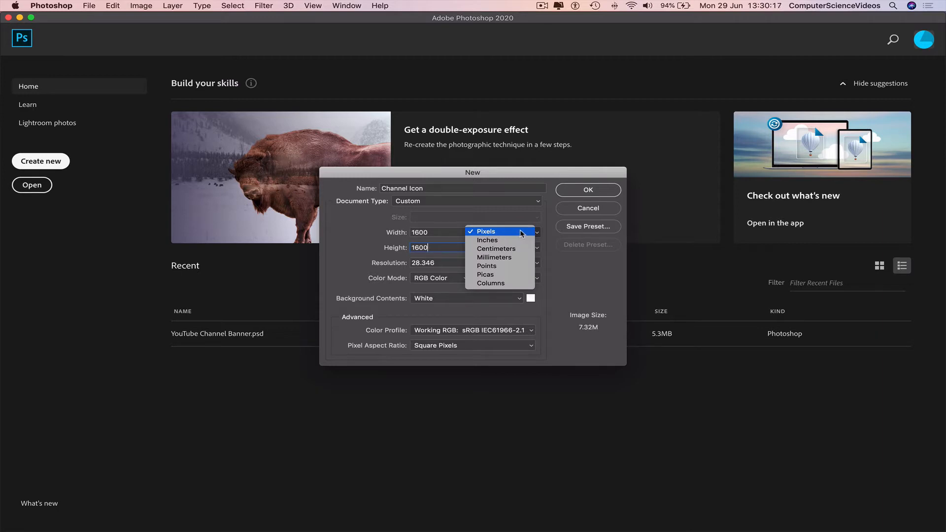
pyautogui.click(361, 230)
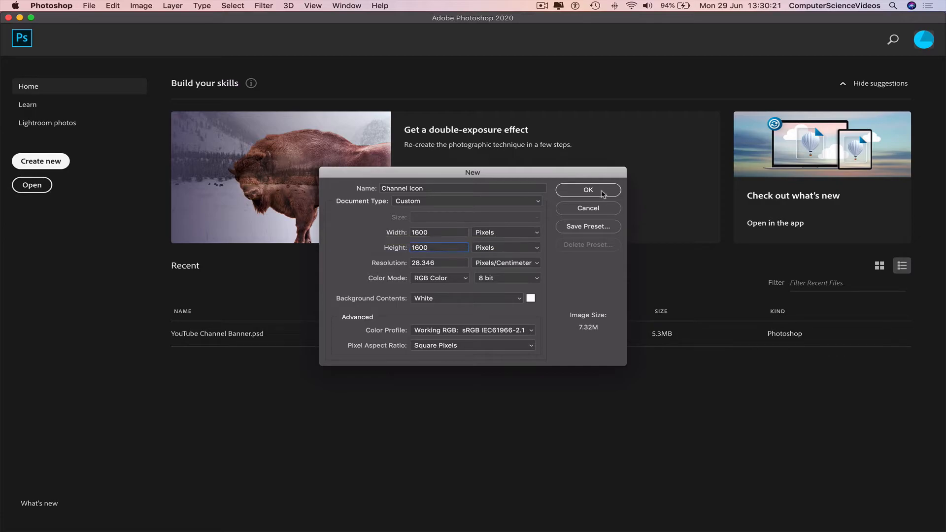
pyautogui.click(607, 193)
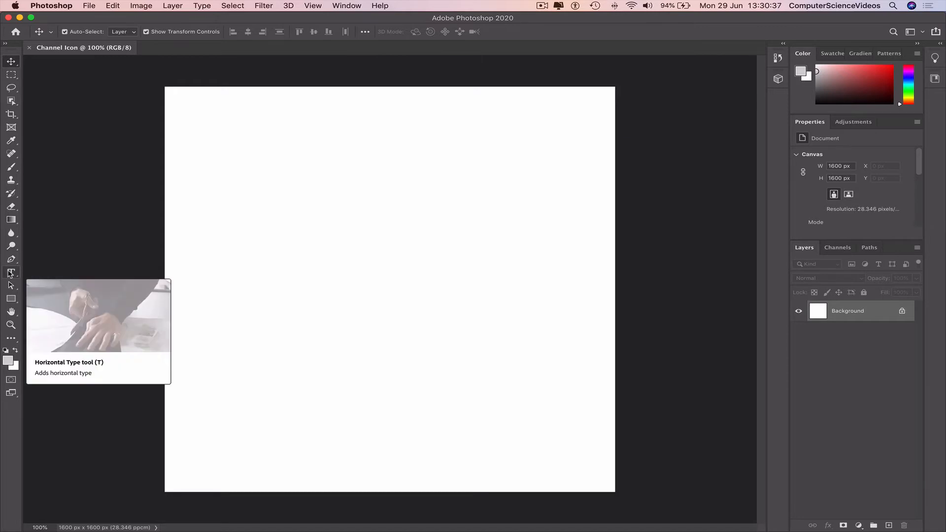
# Step: Add a text box about 1326 by 545 px across the upper canvas containing "Computer Science Videos"
pyautogui.click(11, 272)
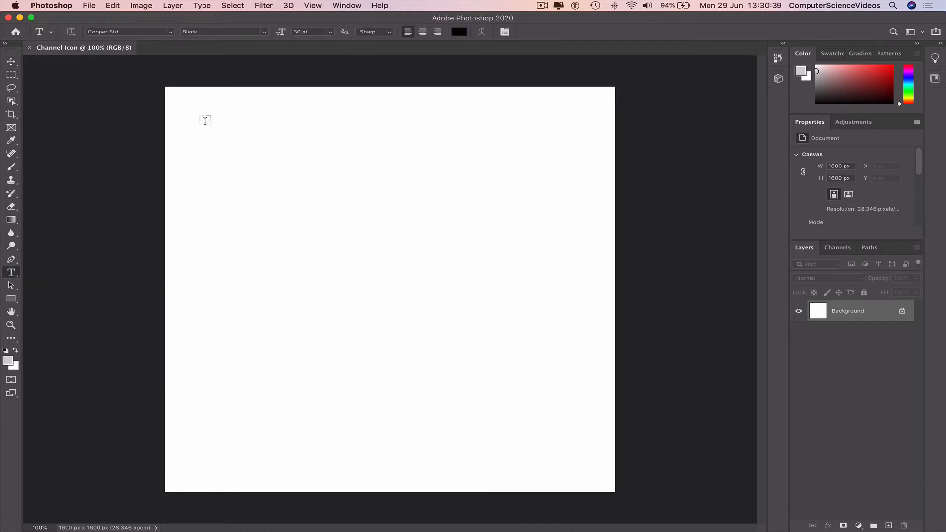
pyautogui.moveTo(205, 120); pyautogui.dragTo(577, 251)
pyautogui.press('BackSpace')
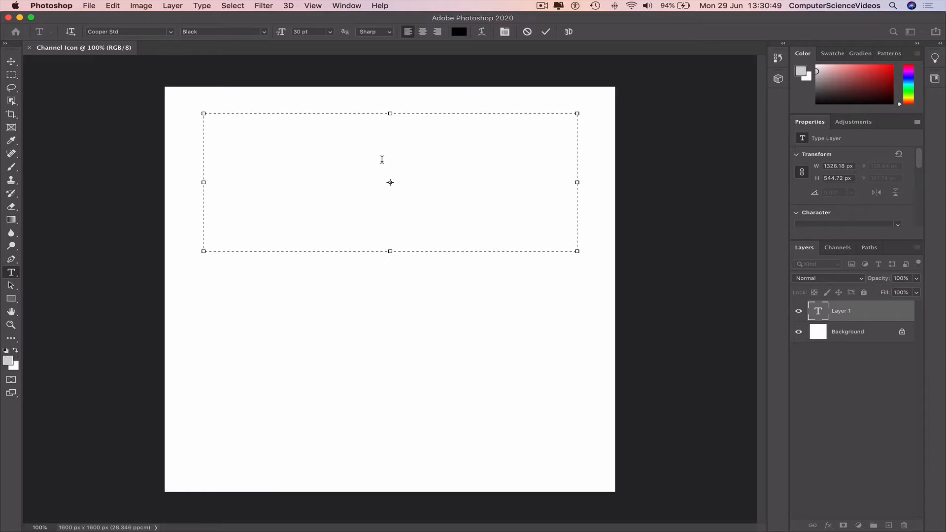
pyautogui.write('Computer Science Videos')
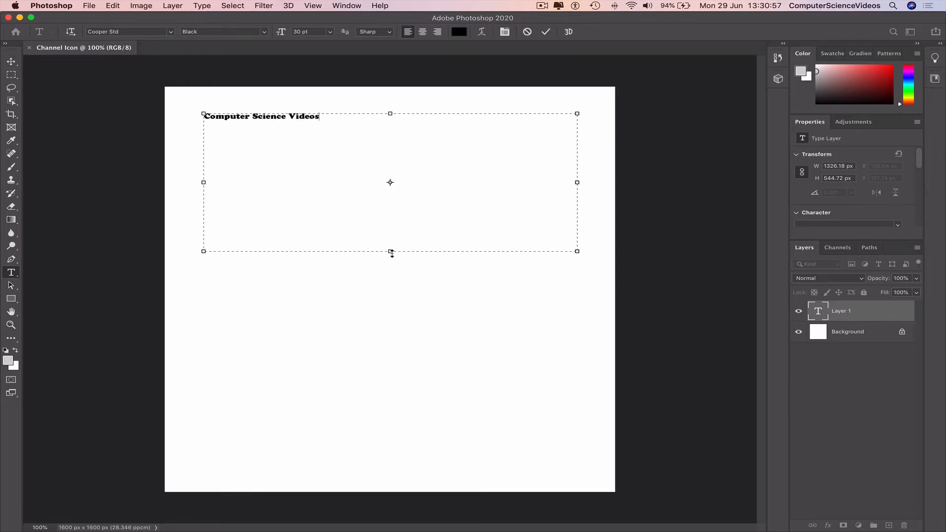
# Step: Shrink the text box around "Computer Science Videos" to about 476 by 68 px and commit the text
pyautogui.moveTo(391, 251); pyautogui.dragTo(390, 131)
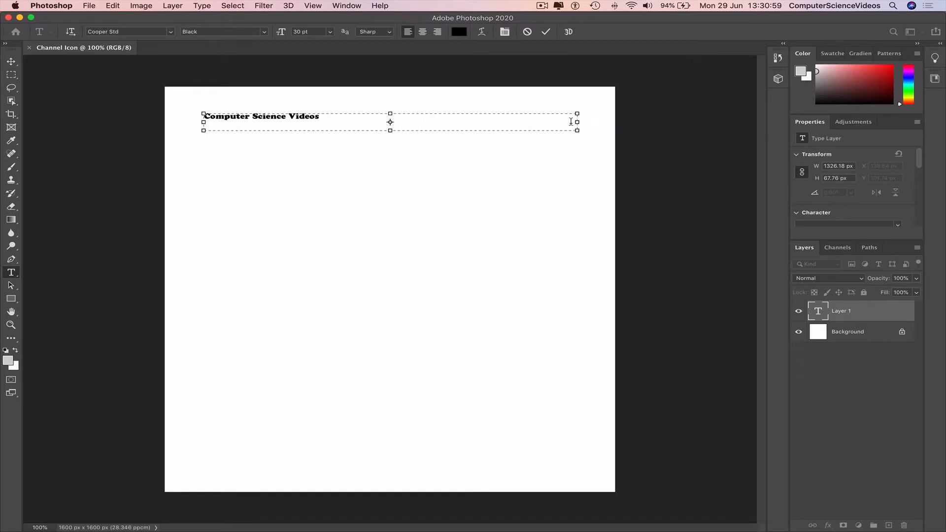
pyautogui.moveTo(577, 123); pyautogui.dragTo(336, 126)
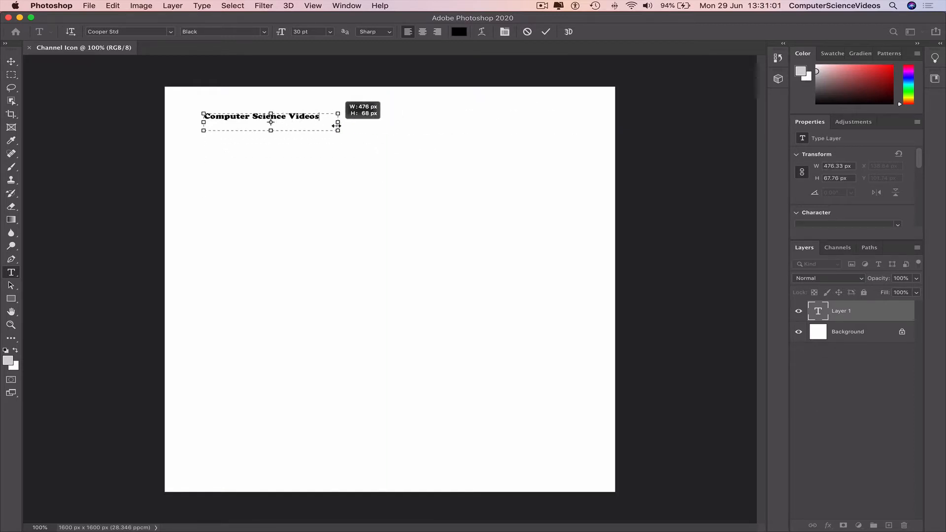
pyautogui.click(11, 61)
pyautogui.click(293, 119)
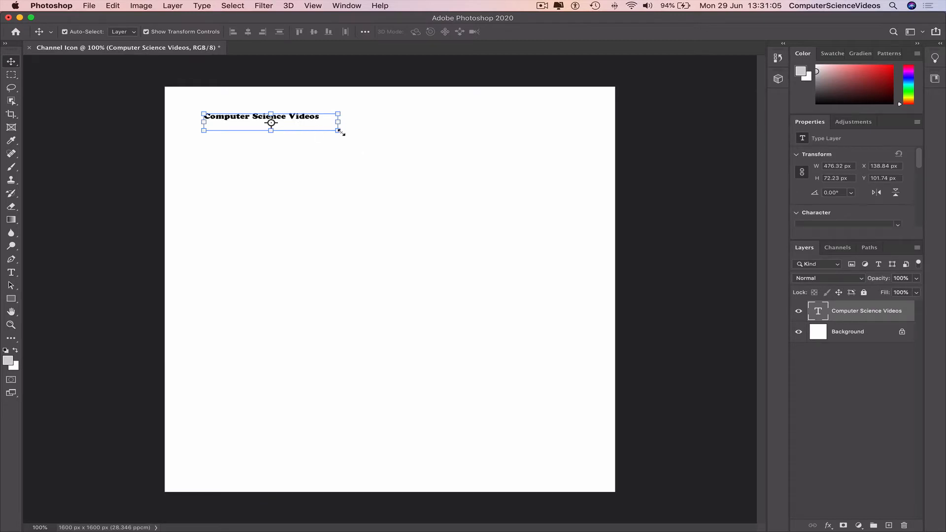
pyautogui.click(269, 204)
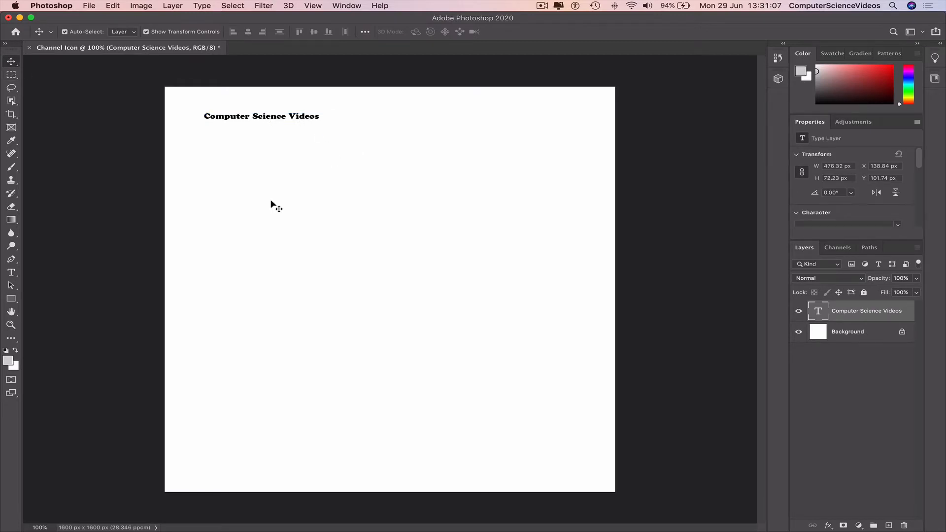
# Step: Scale the "Computer Science Videos" text up to about 1317 px wide and deselect it
pyautogui.click(298, 121)
pyautogui.moveTo(332, 140); pyautogui.dragTo(552, 193)
pyautogui.click(10, 61)
pyautogui.click(411, 239)
# Step: Break the text into three lines, one word each, and extend its box to about 462 px high
pyautogui.doubleClick(375, 128)
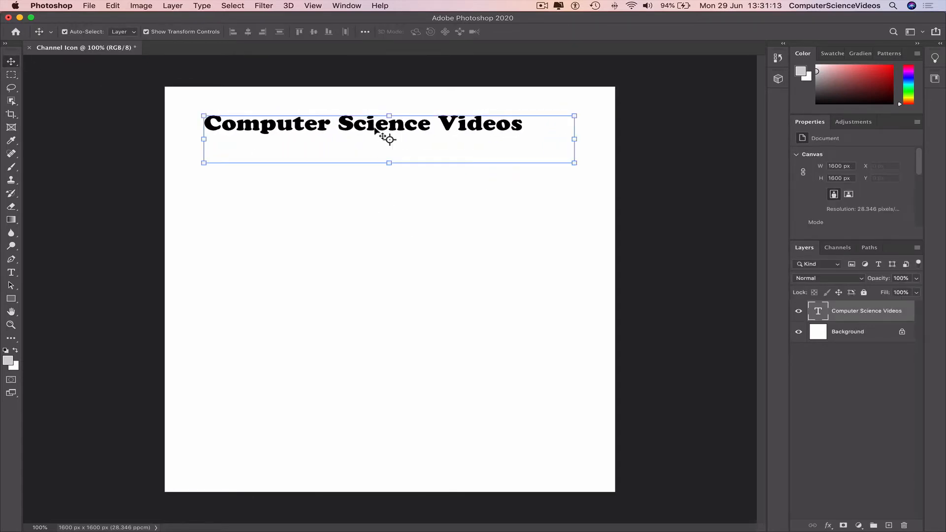
pyautogui.click(340, 123)
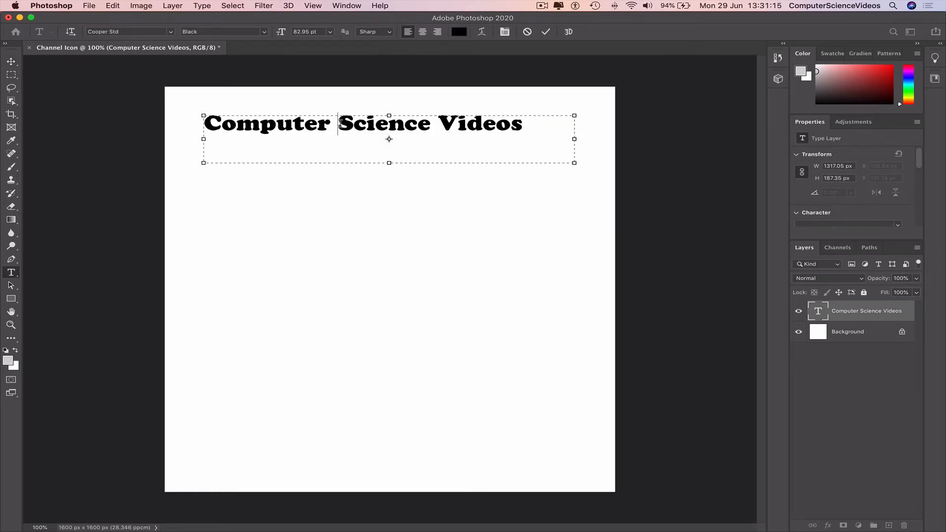
pyautogui.press('Return')
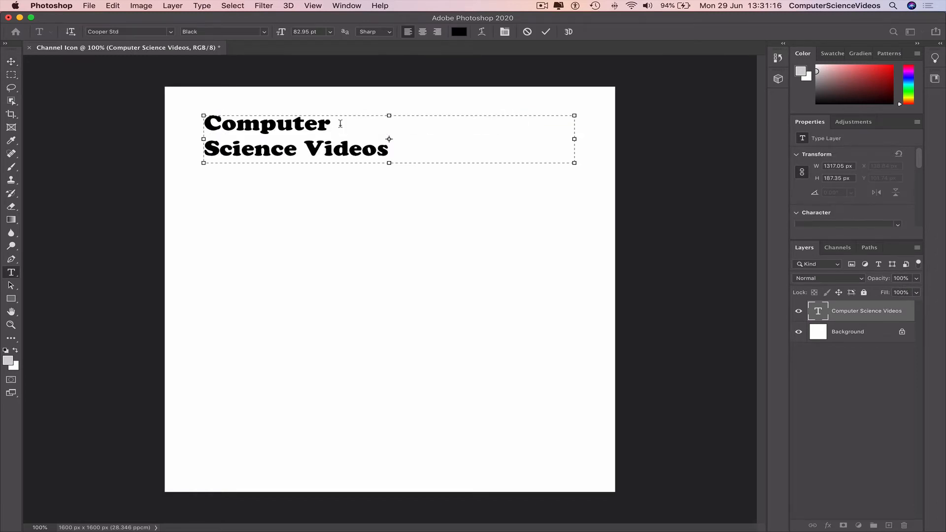
pyautogui.click(305, 149)
pyautogui.press('Return')
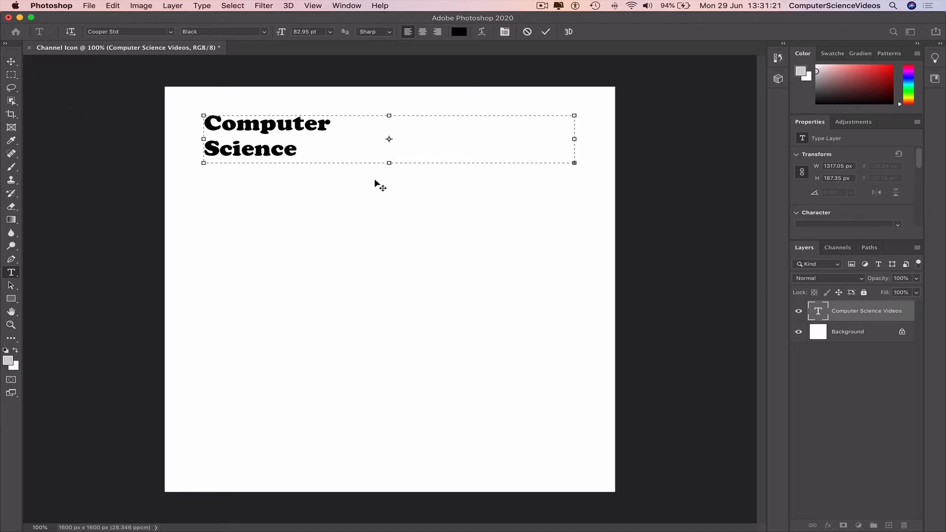
pyautogui.moveTo(390, 162); pyautogui.dragTo(390, 232)
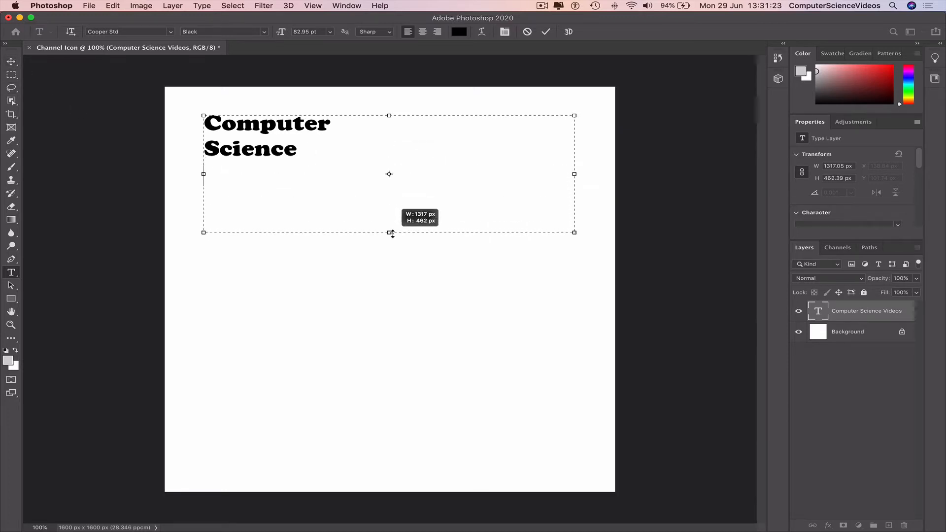
pyautogui.click(11, 61)
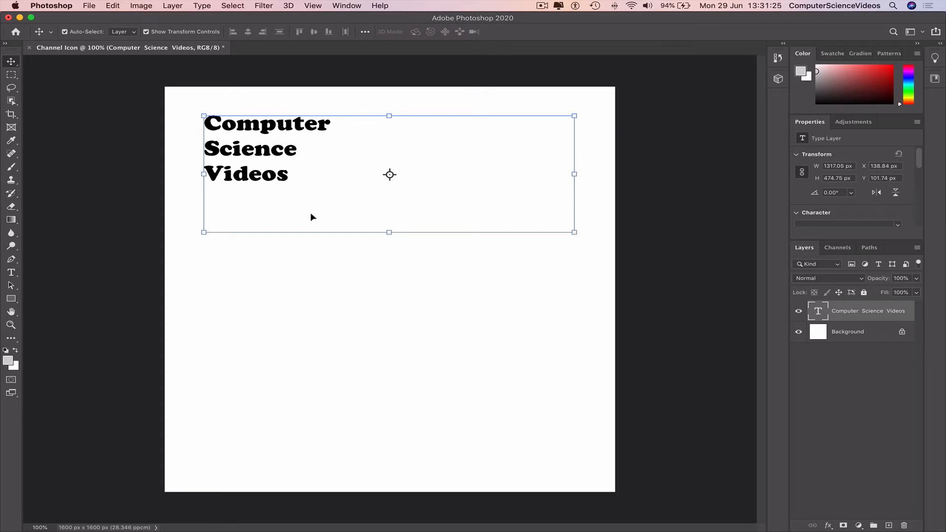
# Step: Tighten the text box around the three lines to about 532 by 315 px and reselect the text layer
pyautogui.doubleClick(284, 165)
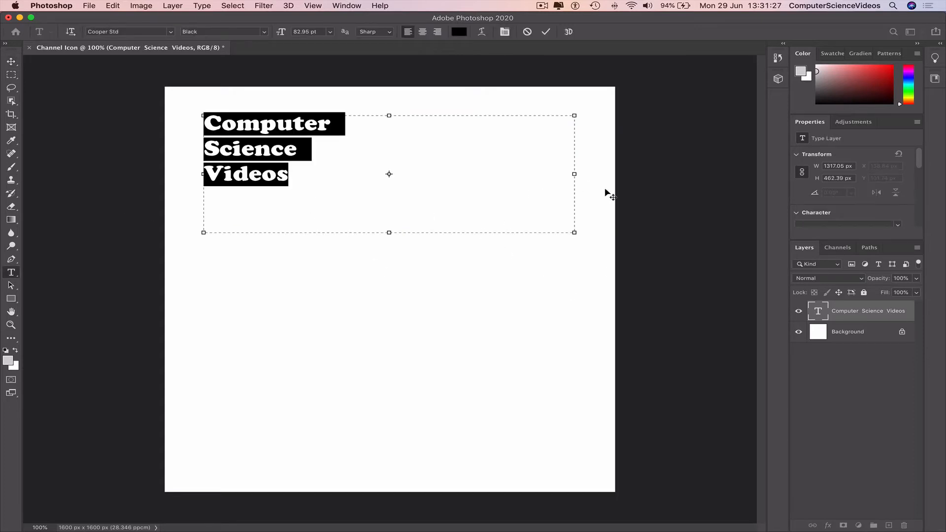
pyautogui.moveTo(575, 175); pyautogui.dragTo(354, 174)
pyautogui.moveTo(281, 235); pyautogui.dragTo(281, 192)
pyautogui.click(11, 61)
pyautogui.click(367, 241)
pyautogui.click(280, 160)
# Step: Free-transform the three-line text up to about 233% and apply the scaling
pyautogui.hotkey('ctrl', 't')
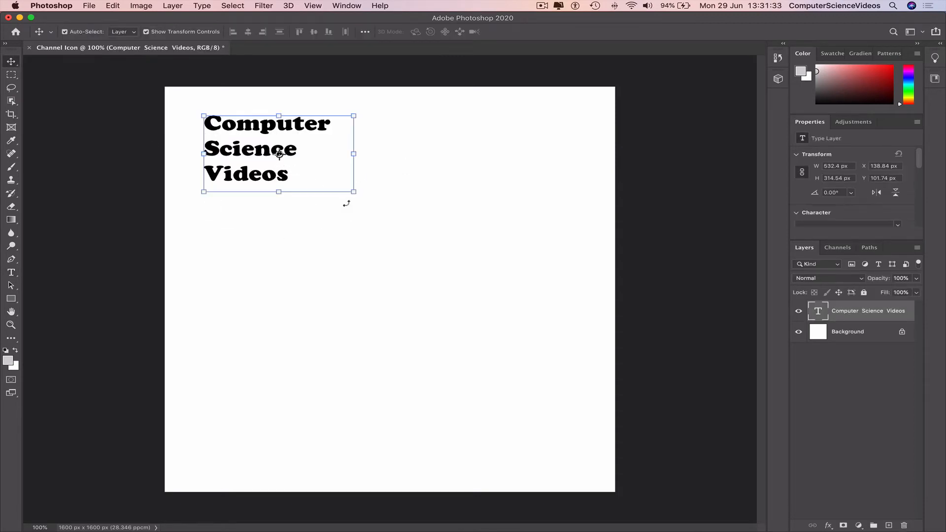
pyautogui.moveTo(360, 194); pyautogui.dragTo(562, 323)
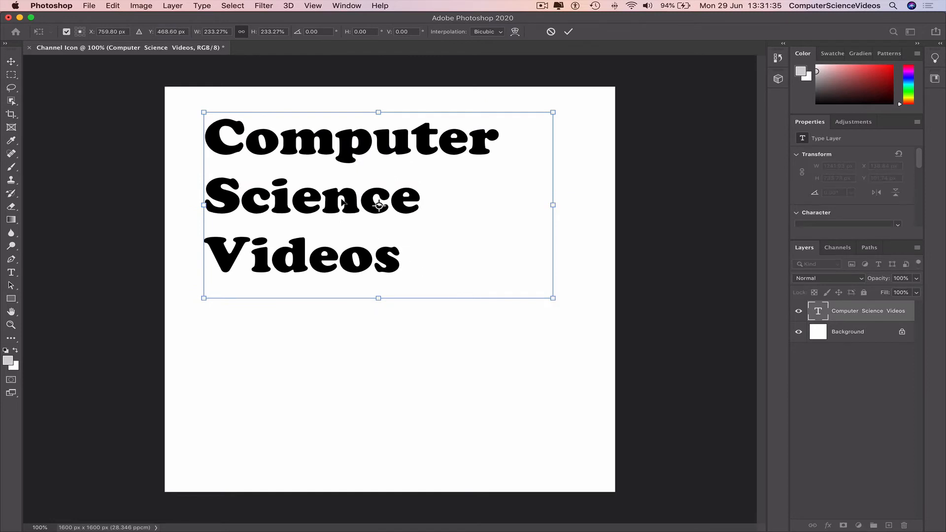
pyautogui.press('Return')
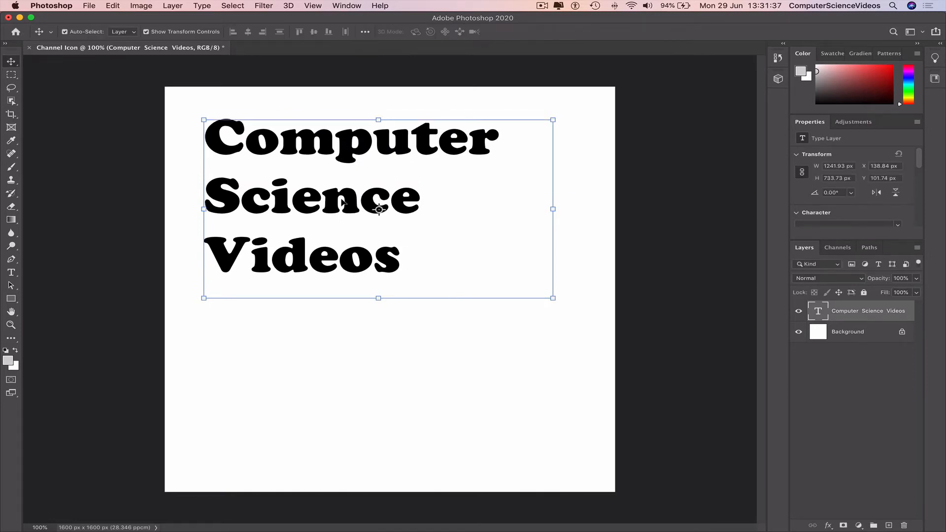
# Step: Center-align the three lines of text and move the text block to the middle of the canvas
pyautogui.doubleClick(342, 202)
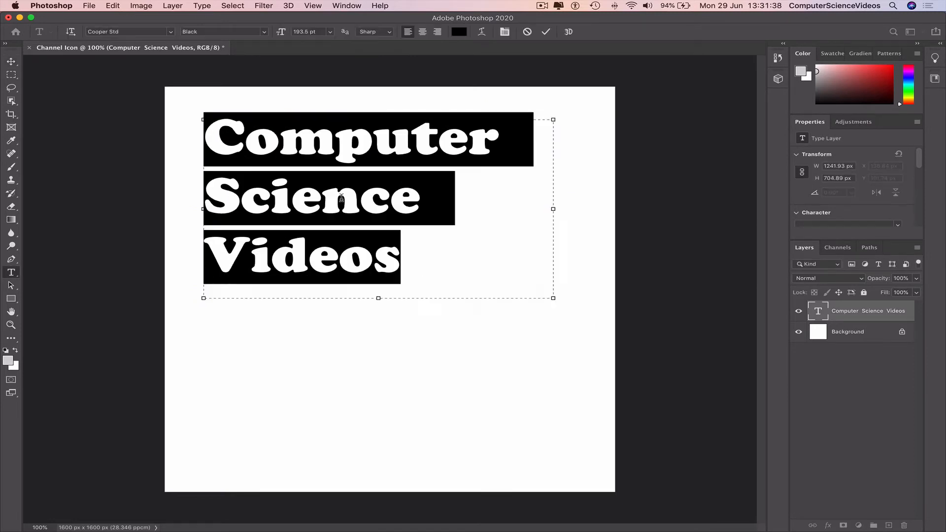
pyautogui.click(422, 32)
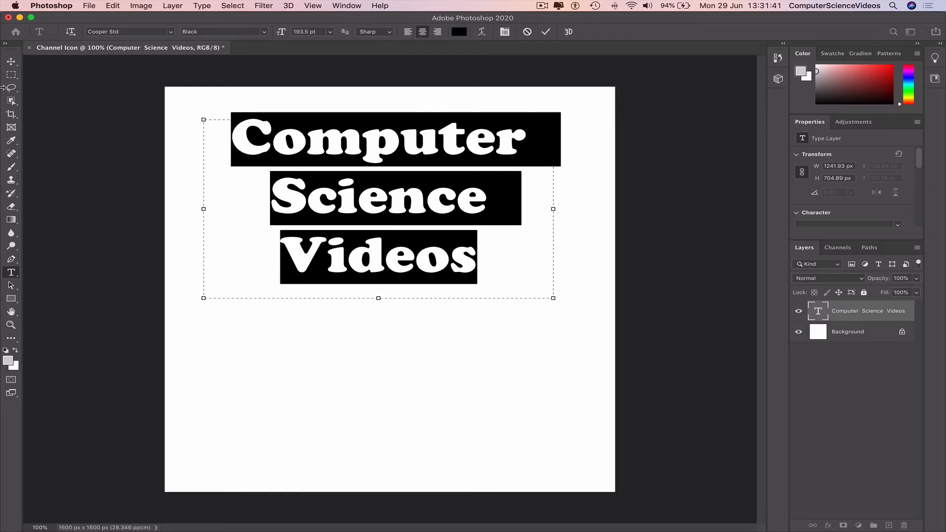
pyautogui.click(11, 61)
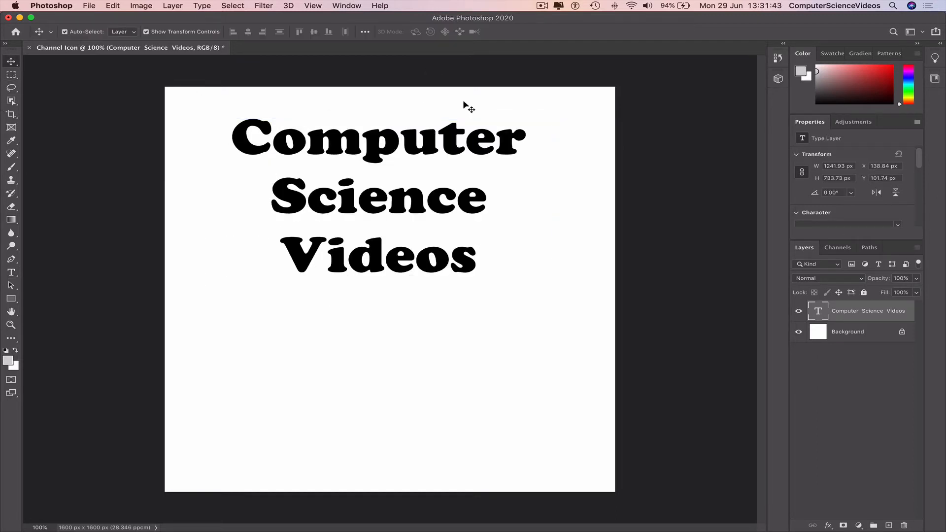
pyautogui.moveTo(441, 159); pyautogui.dragTo(456, 232)
pyautogui.click(472, 143)
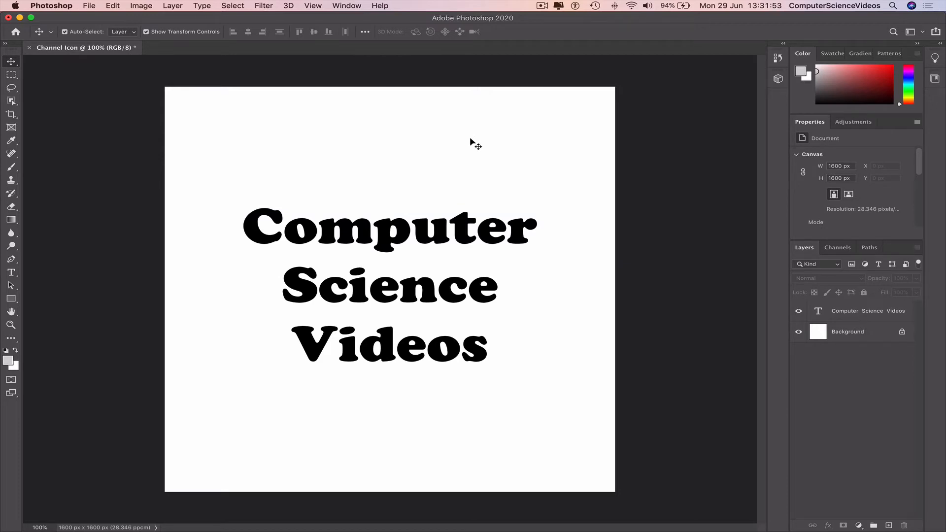
# Step: Shorten the text box from its lower edge to about 692 px high and deselect it
pyautogui.click(474, 236)
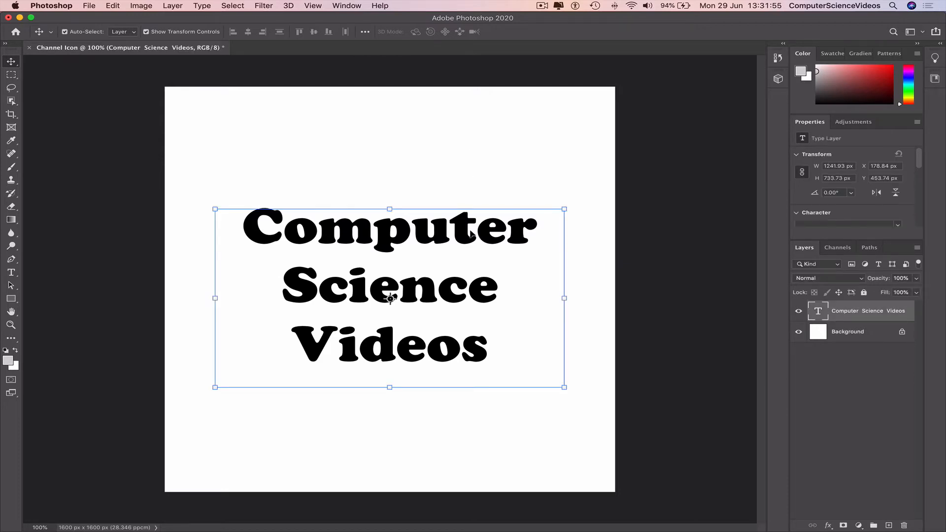
pyautogui.doubleClick(470, 229)
pyautogui.moveTo(390, 388); pyautogui.dragTo(389, 376)
pyautogui.click(11, 61)
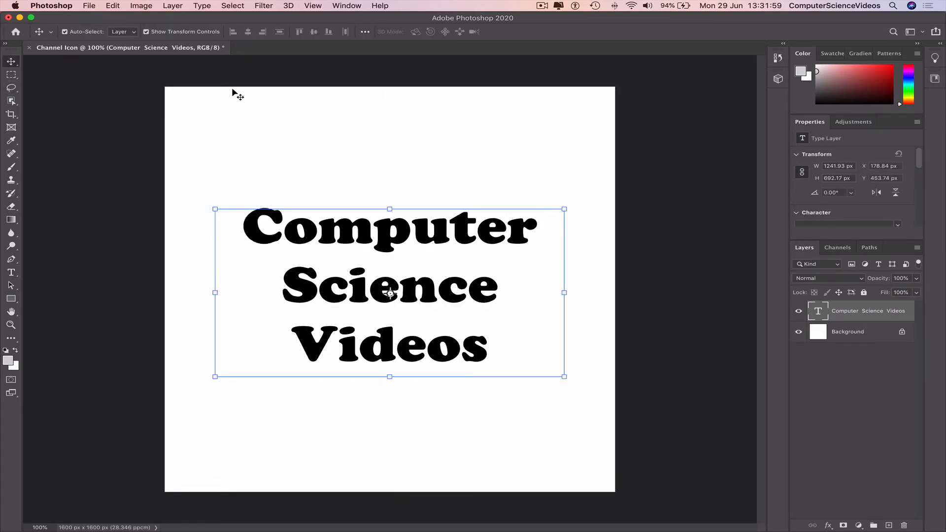
pyautogui.click(233, 92)
# Step: Recolor only the word "Computer" to pure red and leave text editing
pyautogui.click(394, 230)
pyautogui.doubleClick(378, 235)
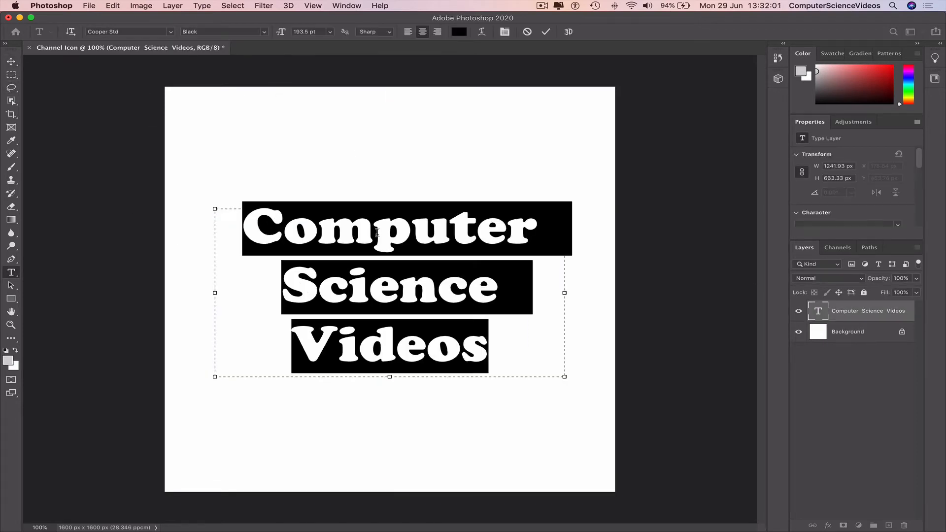
pyautogui.click(423, 231)
pyautogui.moveTo(536, 227); pyautogui.dragTo(239, 229)
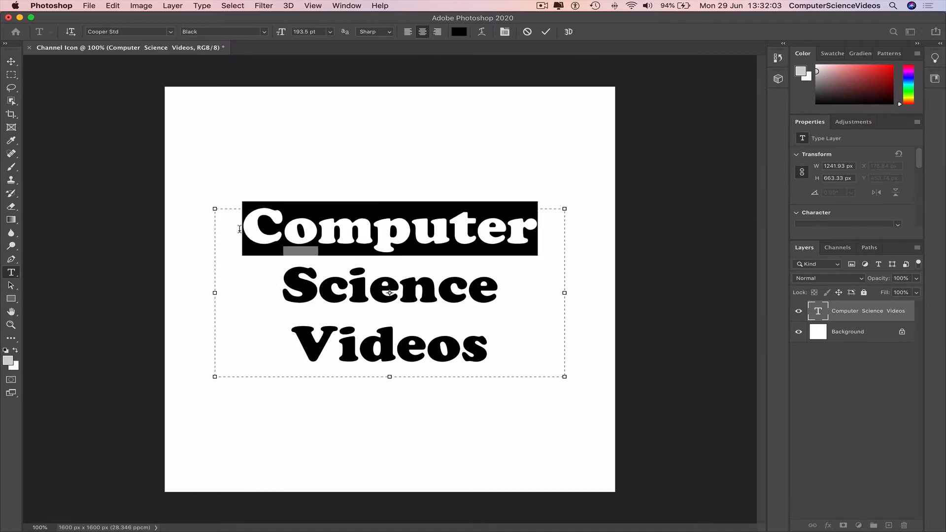
pyautogui.click(459, 32)
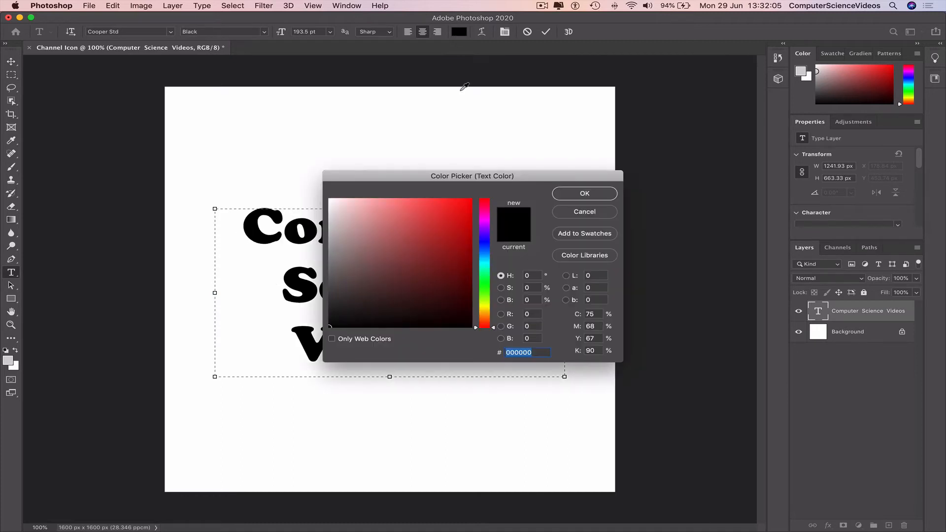
pyautogui.moveTo(443, 242); pyautogui.dragTo(521, 167)
pyautogui.click(584, 193)
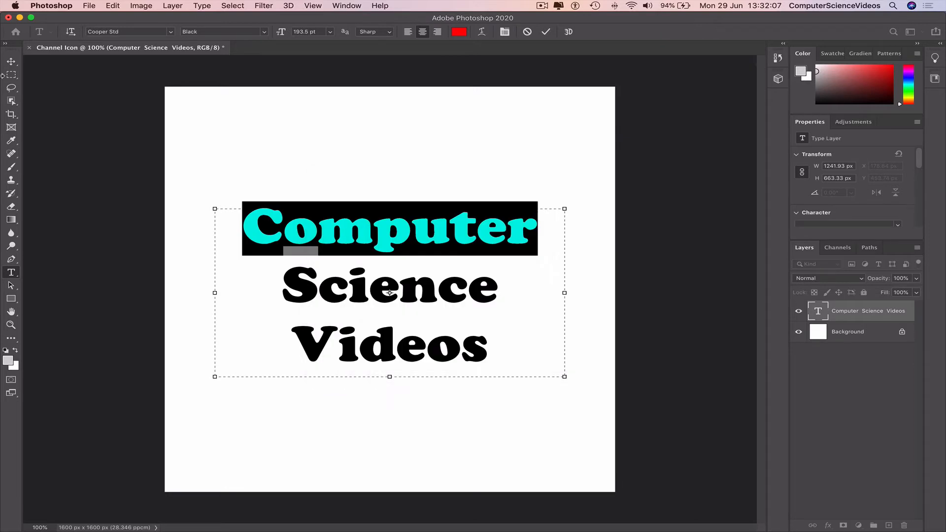
pyautogui.click(11, 62)
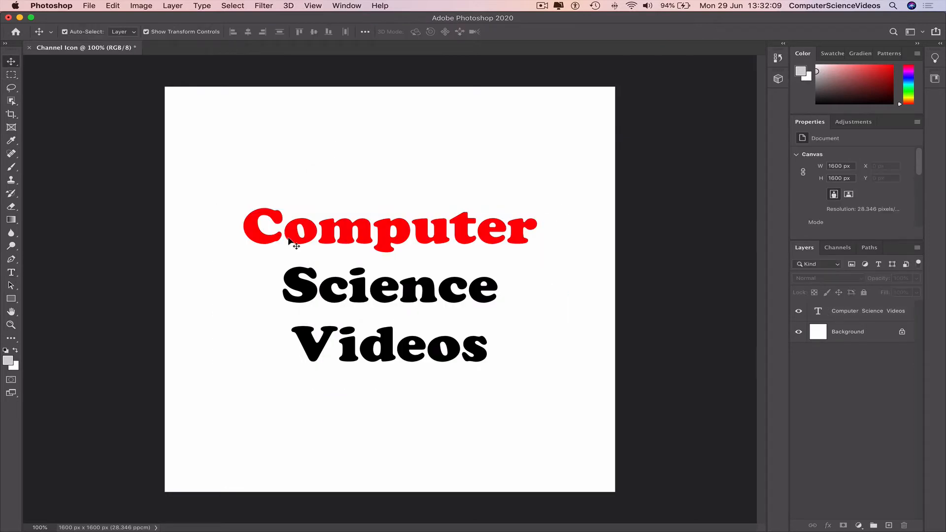
pyautogui.click(354, 359)
pyautogui.doubleClick(395, 348)
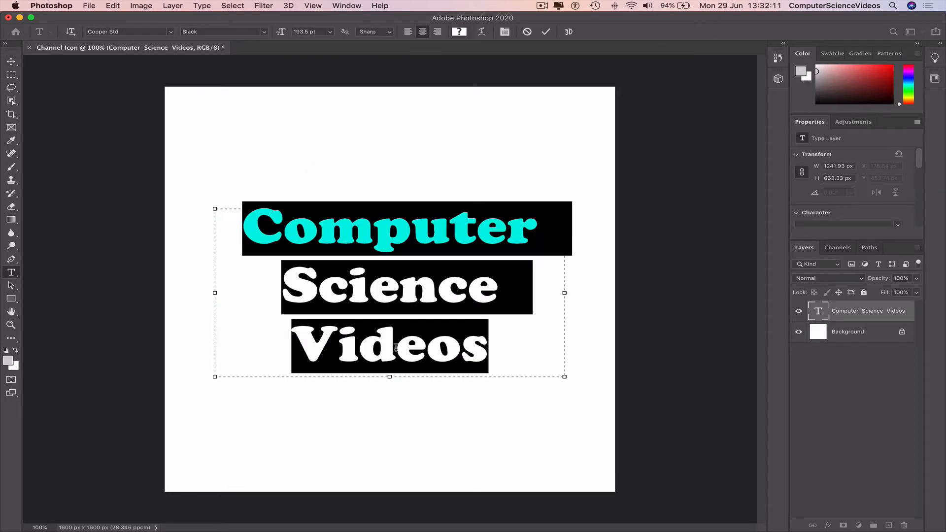
pyautogui.click(396, 347)
pyautogui.moveTo(513, 345); pyautogui.dragTo(296, 347)
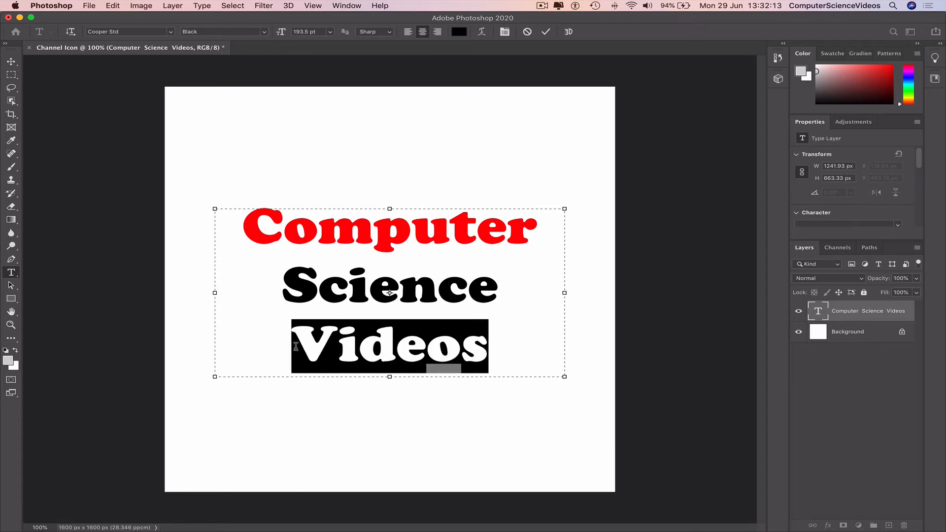
pyautogui.click(462, 32)
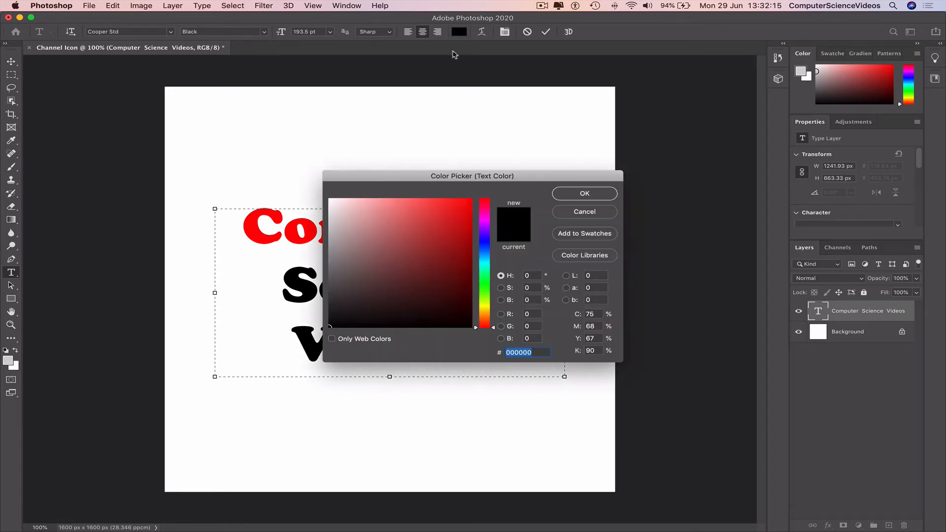
pyautogui.click(489, 306)
pyautogui.click(597, 212)
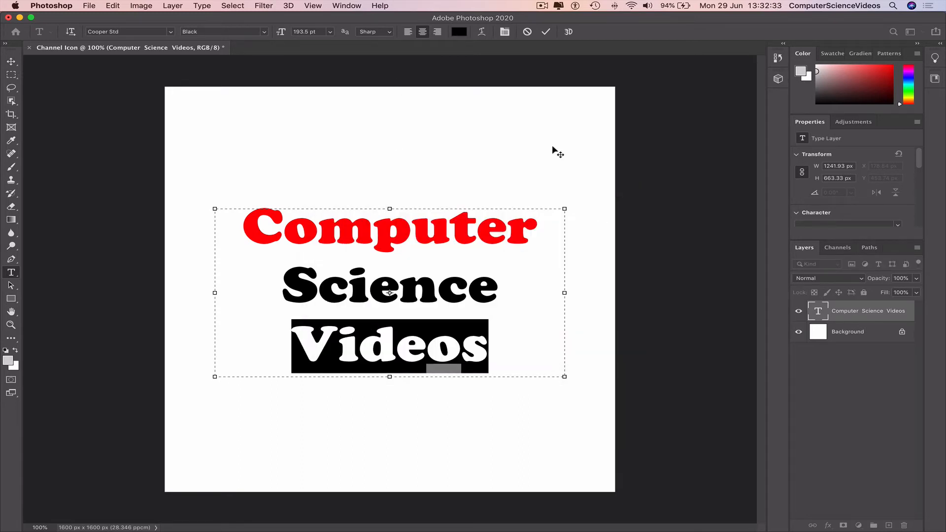
pyautogui.click(11, 61)
pyautogui.click(322, 143)
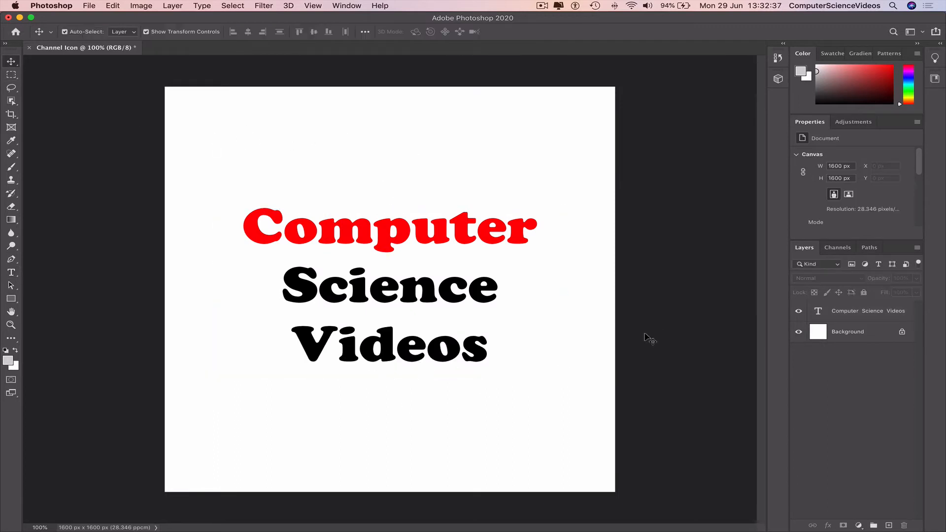
# Step: Draw a rectangle shape about 1195 by 213 px beneath the word "Videos"
pyautogui.click(11, 299)
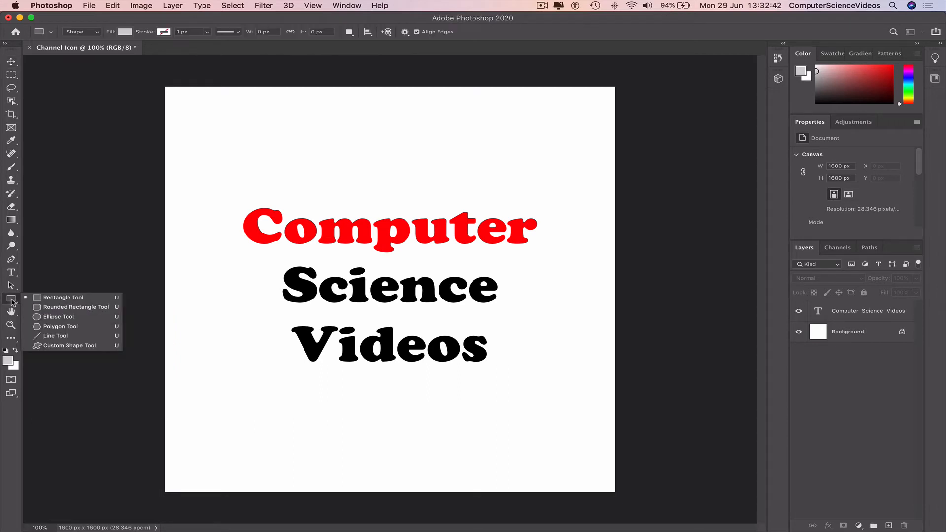
pyautogui.click(69, 301)
pyautogui.moveTo(224, 388); pyautogui.dragTo(560, 443)
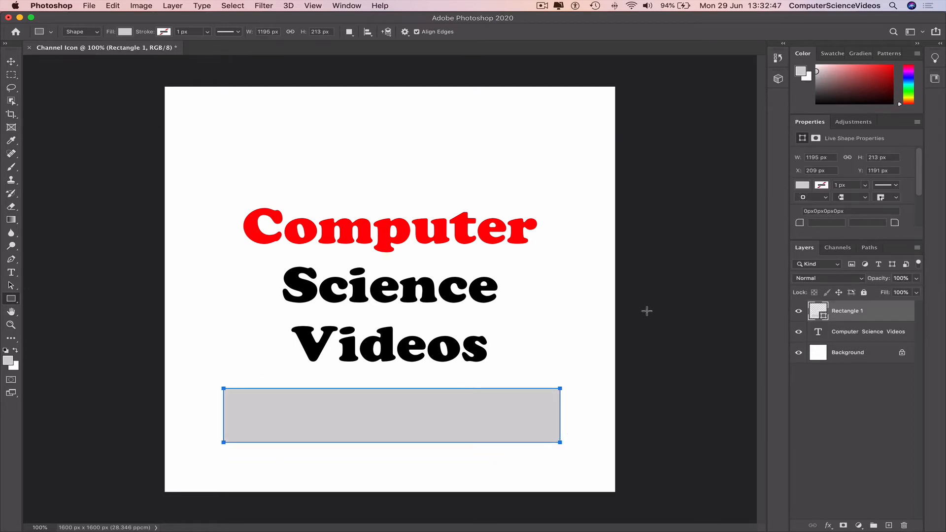
# Step: Set the foreground color to black (000000), fill the rectangle with black and deselect it
pyautogui.click(803, 73)
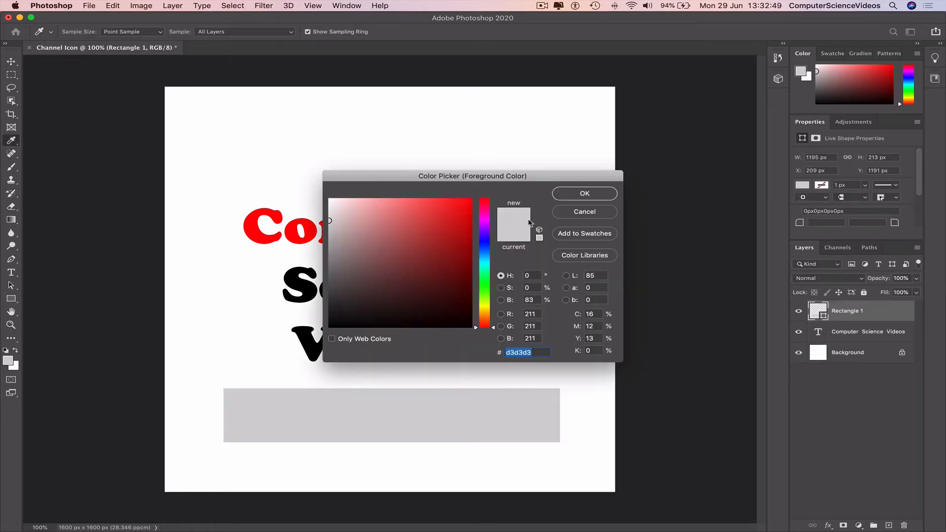
pyautogui.moveTo(443, 241); pyautogui.dragTo(498, 348)
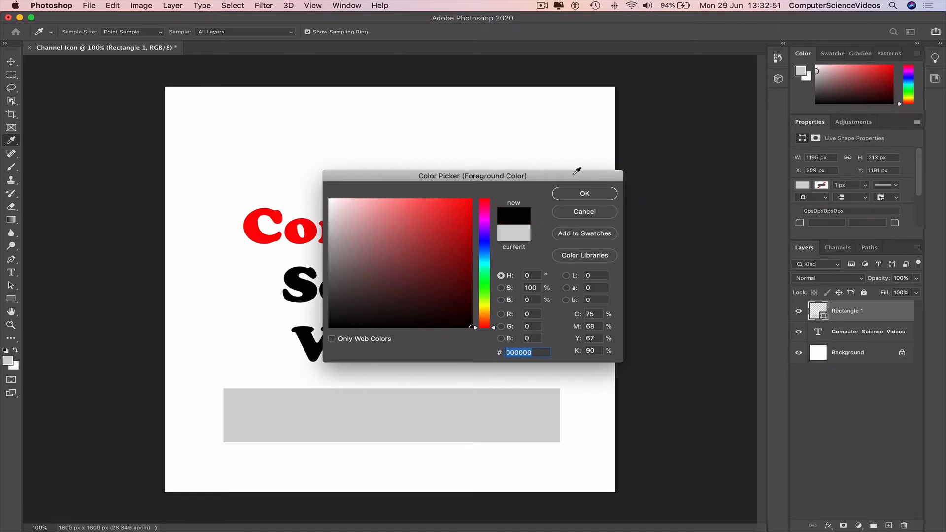
pyautogui.click(586, 198)
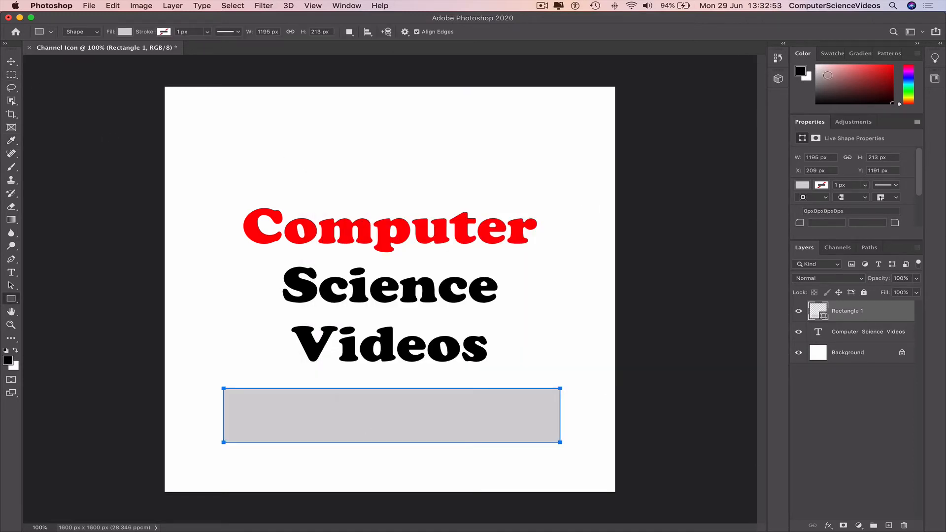
pyautogui.click(803, 185)
pyautogui.click(790, 239)
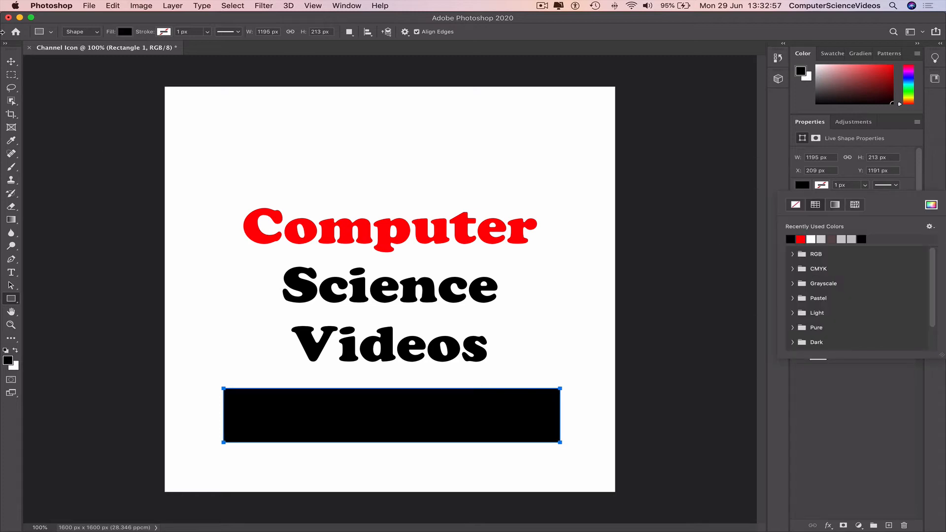
pyautogui.press('v')
pyautogui.click(77, 85)
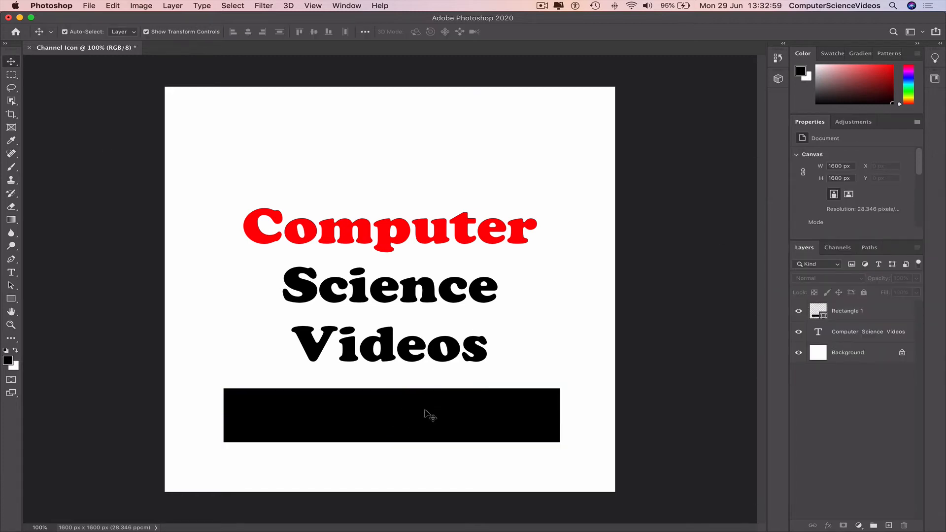
# Step: Move the black rectangle straight up to about Y 1012 px, overlapping the word "Videos", and deselect it
pyautogui.click(425, 410)
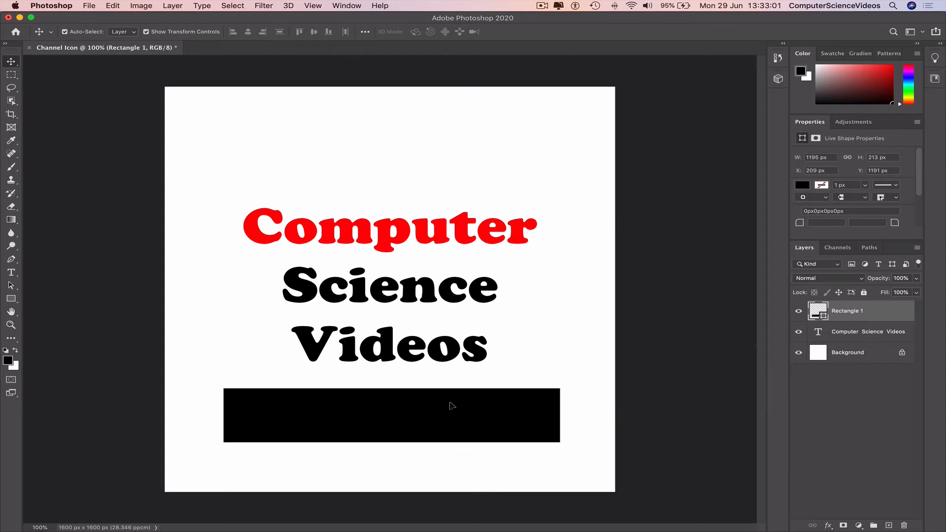
pyautogui.moveTo(452, 406); pyautogui.dragTo(453, 361)
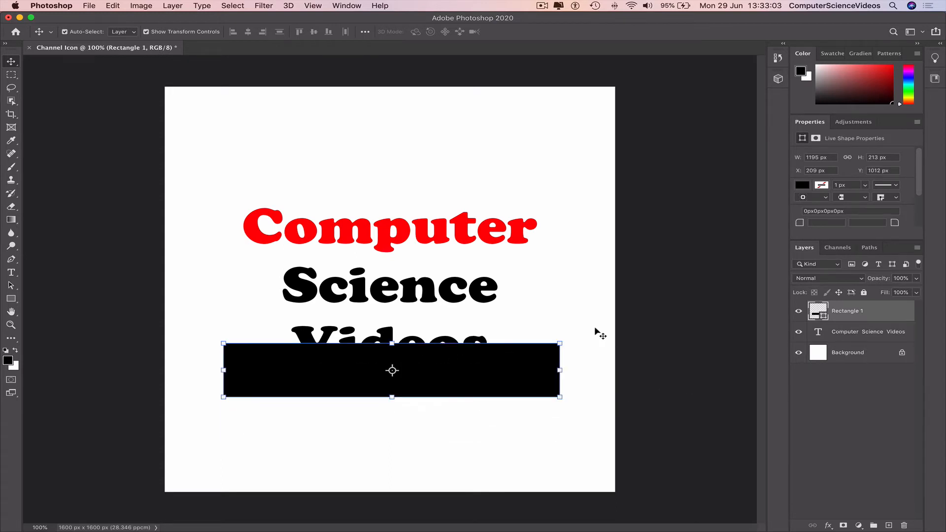
pyautogui.click(580, 321)
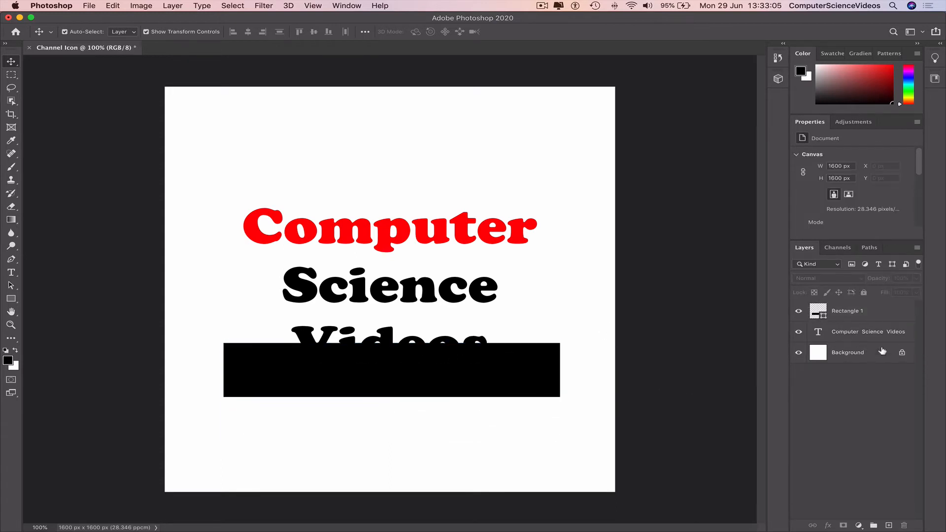
# Step: Recolor only the word "Videos" to white (ffffff) and deselect the text layer
pyautogui.click(870, 332)
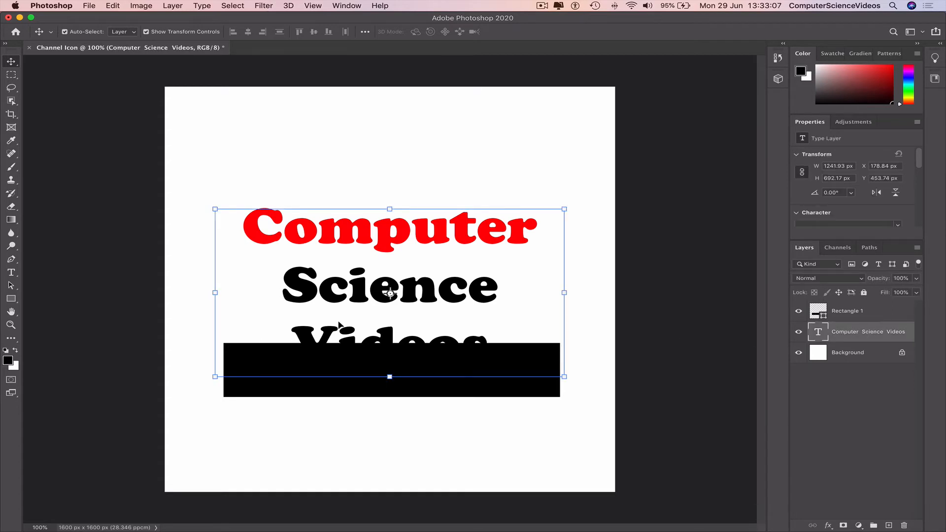
pyautogui.press('t')
pyautogui.click(403, 333)
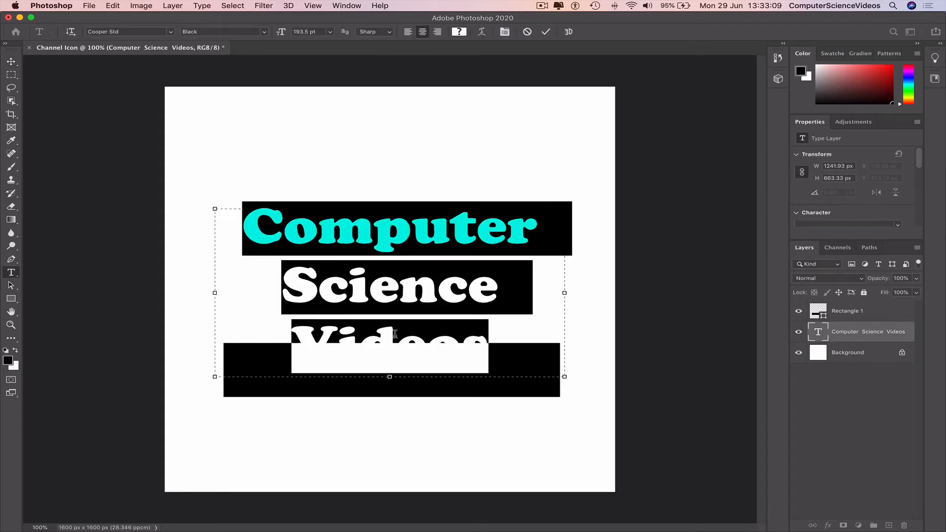
pyautogui.moveTo(492, 340); pyautogui.dragTo(292, 340)
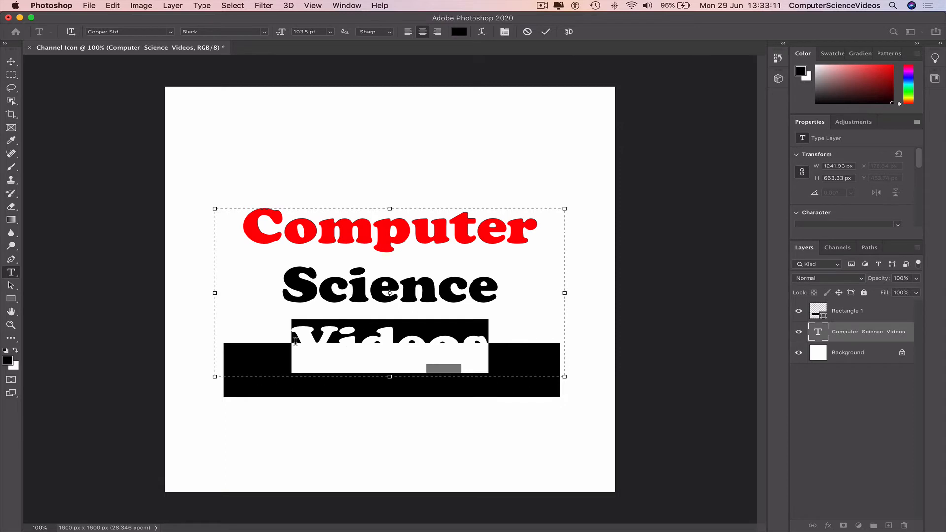
pyautogui.click(459, 31)
pyautogui.moveTo(427, 270); pyautogui.dragTo(289, 175)
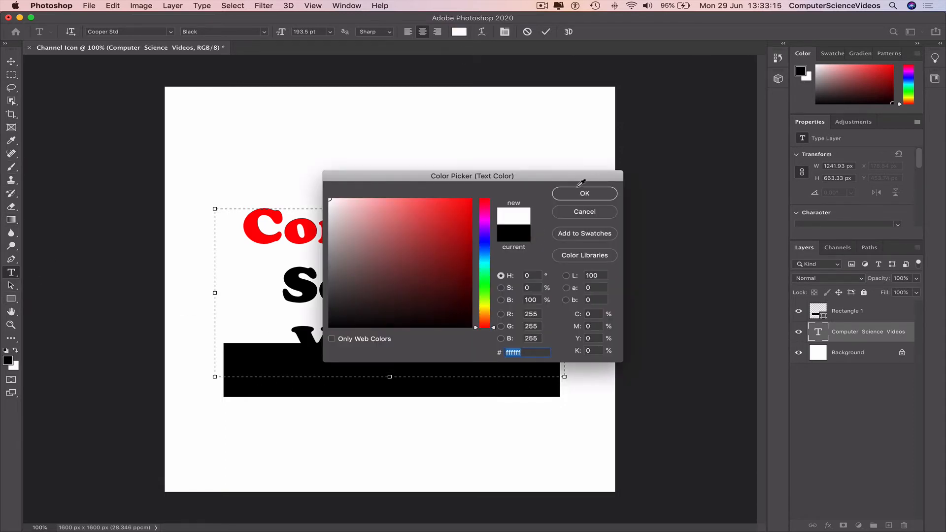
pyautogui.click(606, 194)
pyautogui.press('v')
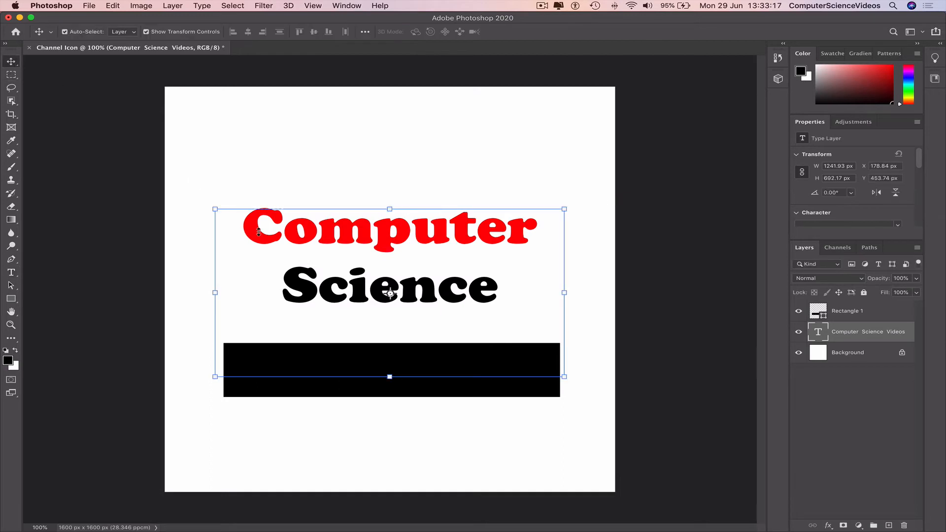
pyautogui.click(598, 355)
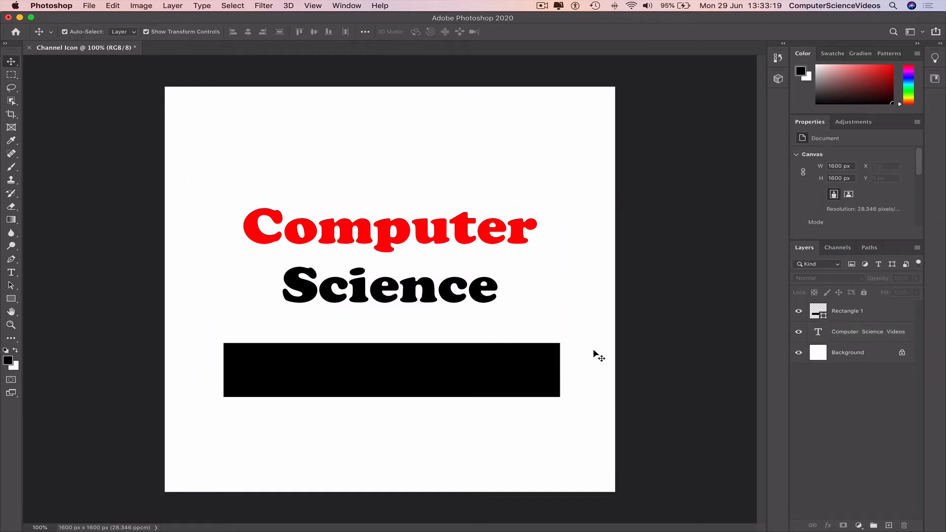
# Step: Place the text layer above the rectangle layer and move the rectangle up behind "Videos", to about X 202, Y 906 px
pyautogui.moveTo(877, 335); pyautogui.dragTo(870, 308)
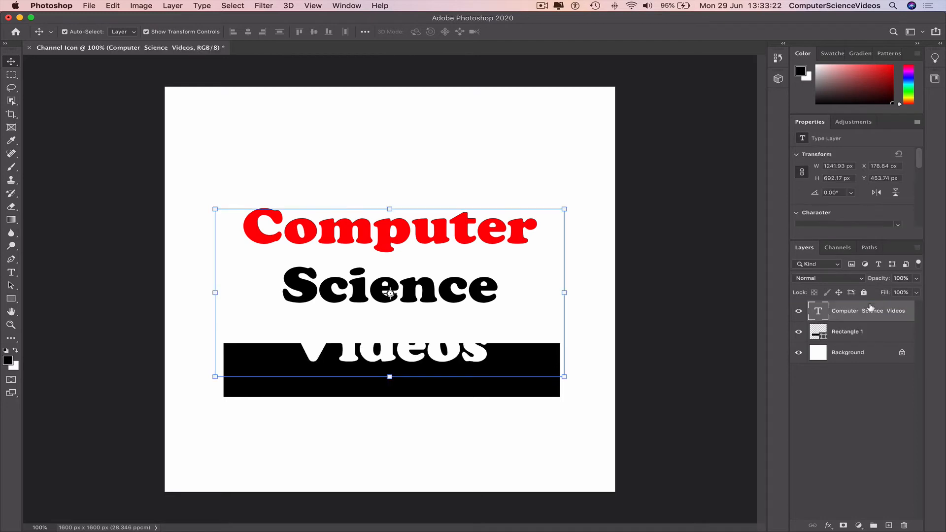
pyautogui.click(202, 119)
pyautogui.moveTo(528, 392); pyautogui.dragTo(529, 363)
# Step: Resize the black rectangle behind "Videos" to about 1049 x 240 px at X 275 px, matching the width of "Computer", and deselect it
pyautogui.click(389, 370)
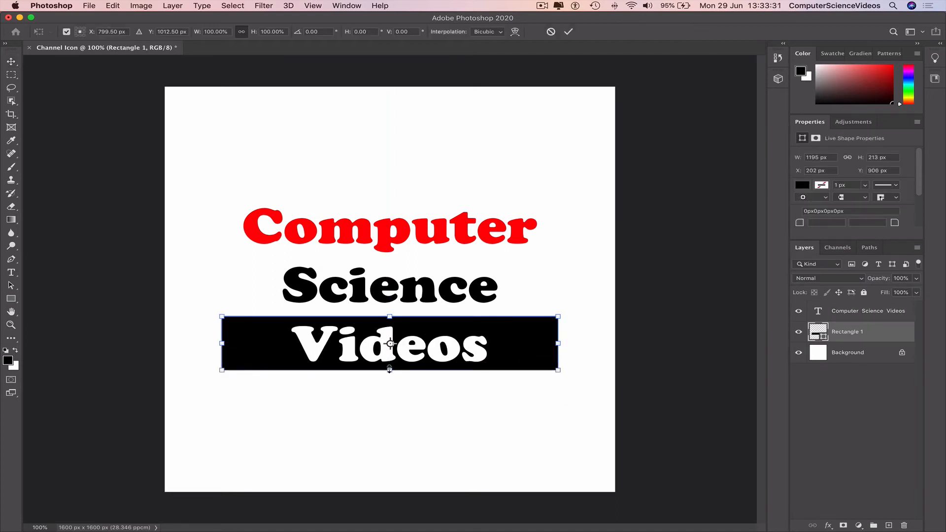
pyautogui.moveTo(390, 373); pyautogui.dragTo(390, 377)
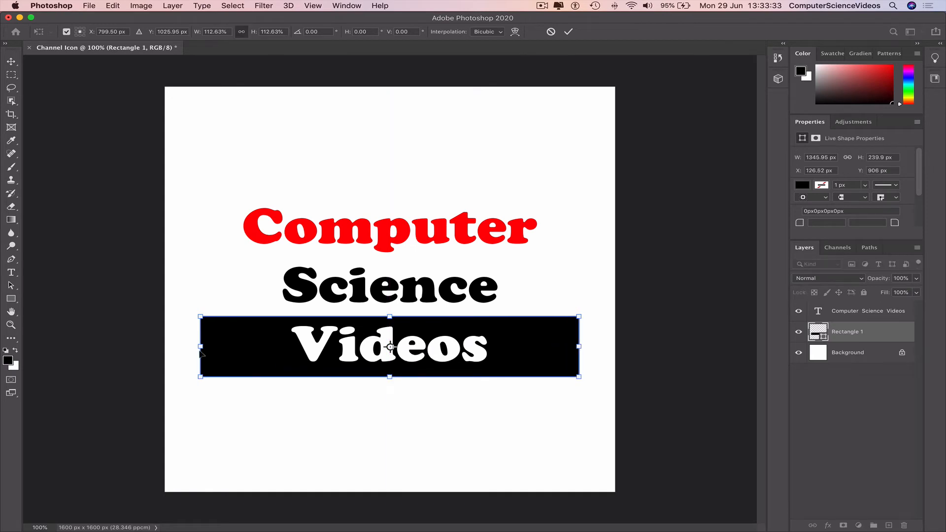
pyautogui.moveTo(202, 347); pyautogui.dragTo(242, 347)
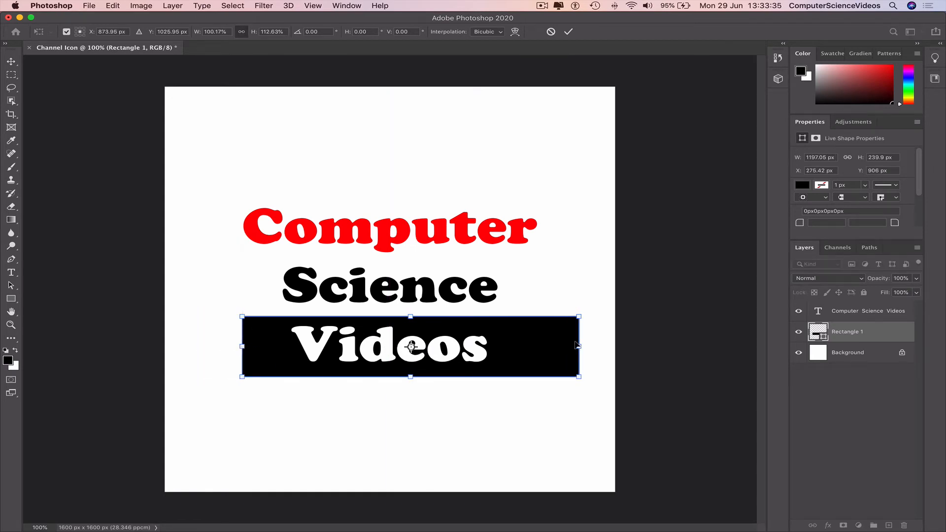
pyautogui.moveTo(578, 346); pyautogui.dragTo(537, 347)
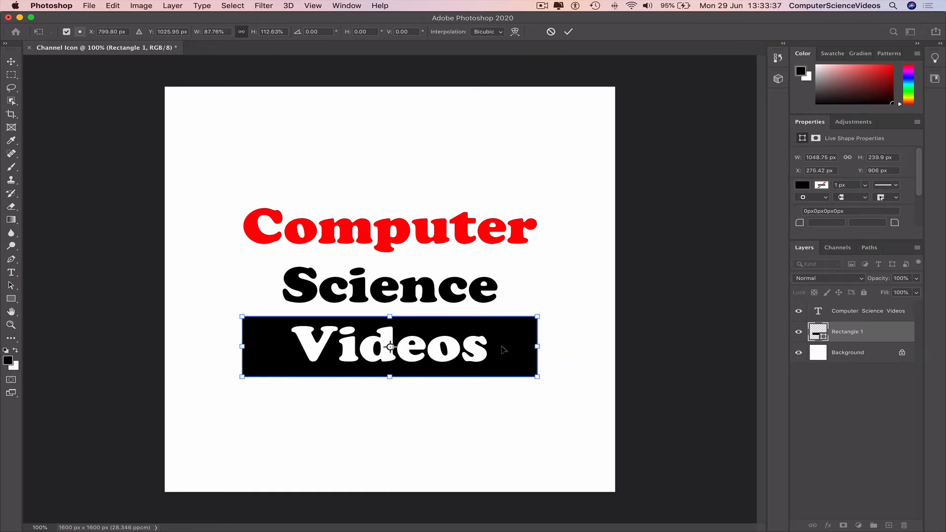
pyautogui.click(165, 106)
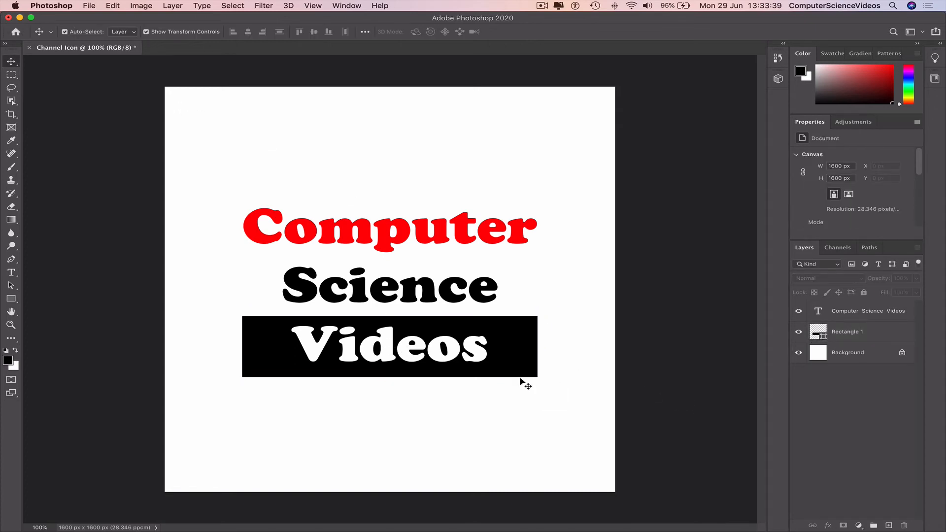
pyautogui.moveTo(510, 357); pyautogui.dragTo(491, 369)
pyautogui.click(511, 392)
pyautogui.click(844, 332)
pyautogui.click(497, 412)
# Step: Draw a rectangle about 1280 x 190 px near the canvas's upper edge, fill it with red and deselect it
pyautogui.click(11, 299)
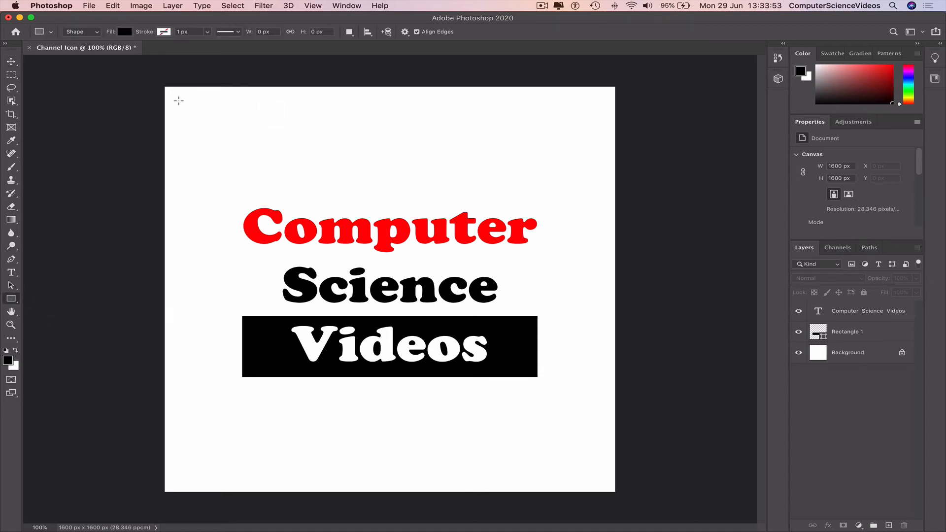
pyautogui.moveTo(174, 93); pyautogui.dragTo(536, 142)
pyautogui.click(802, 187)
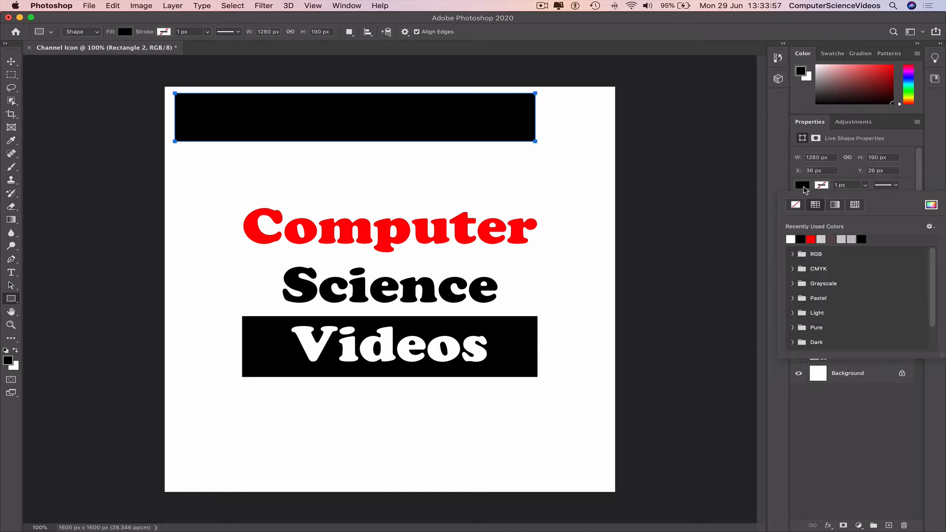
pyautogui.click(811, 239)
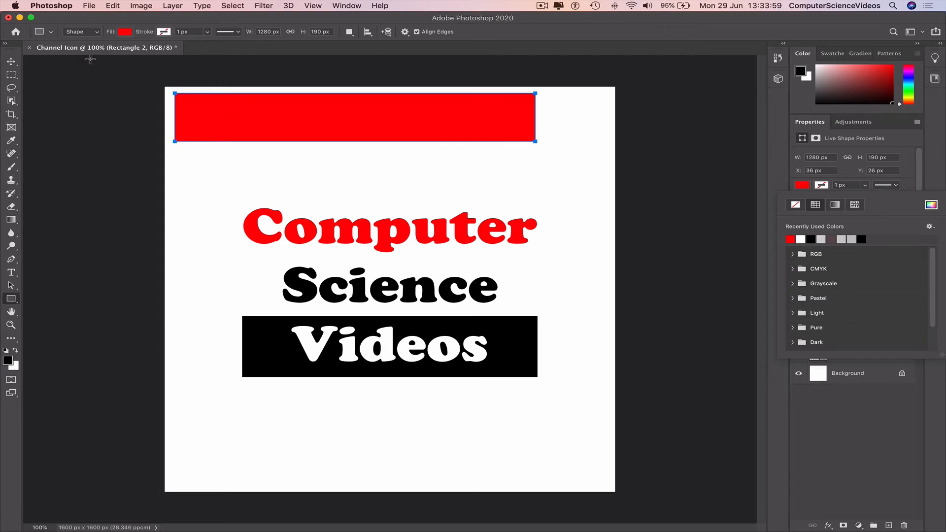
pyautogui.click(128, 79)
pyautogui.click(451, 290)
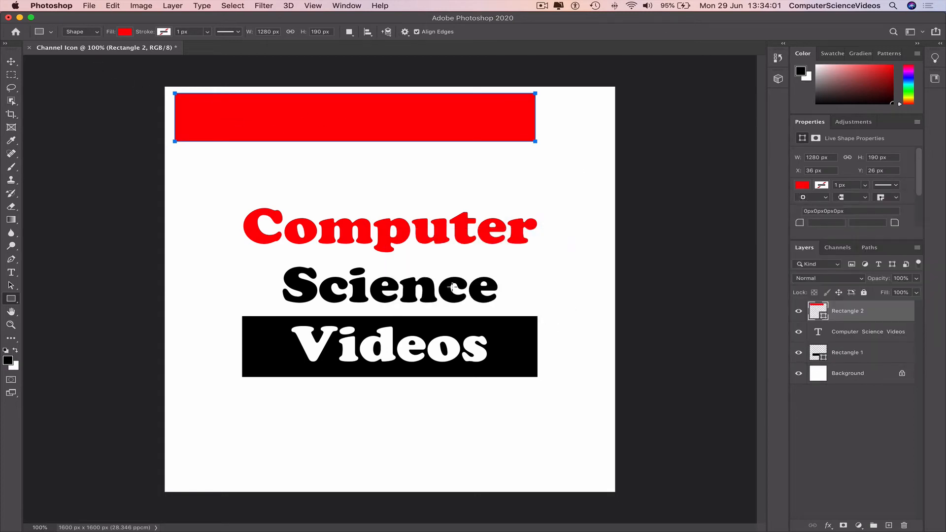
pyautogui.click(644, 159)
pyautogui.click(439, 290)
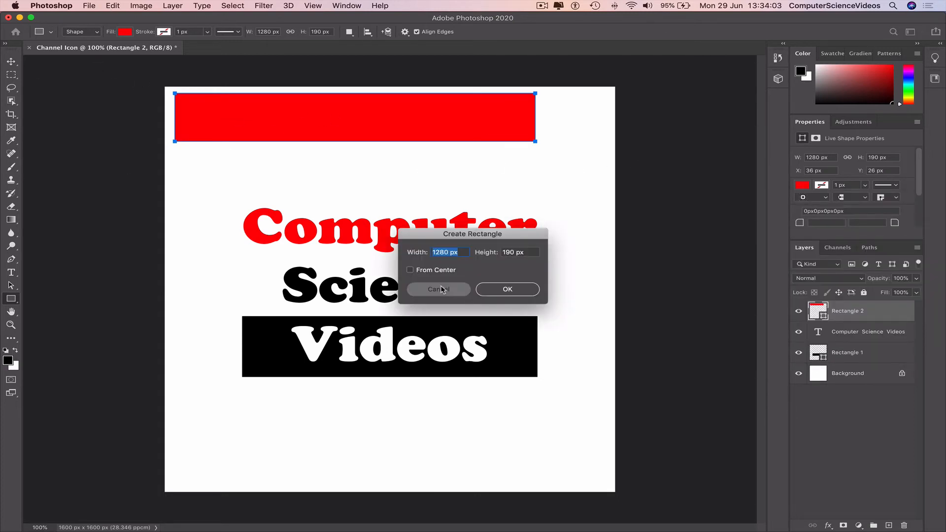
pyautogui.click(11, 61)
pyautogui.click(670, 197)
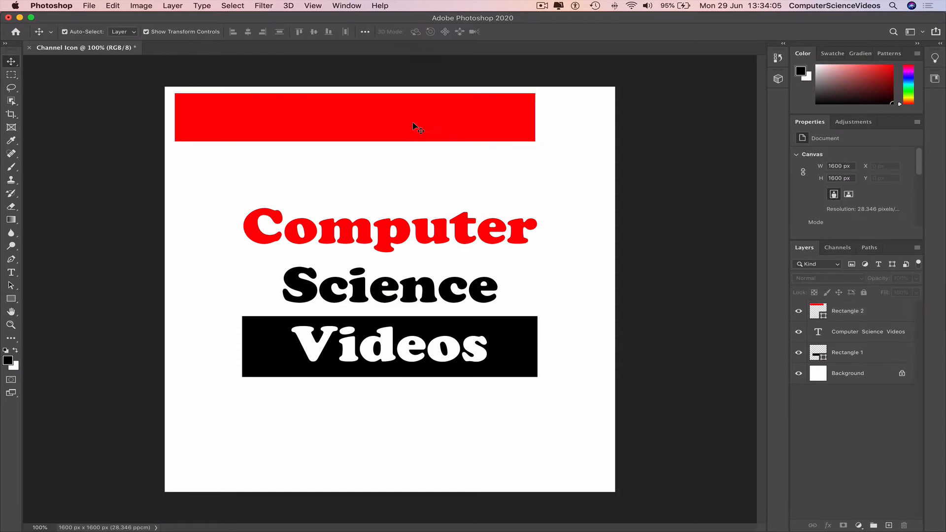
# Step: Move the red rectangle to the canvas's upper-left corner, about X -29, Y 0 px, and reduce its height to about 117 px
pyautogui.moveTo(416, 127); pyautogui.dragTo(408, 114)
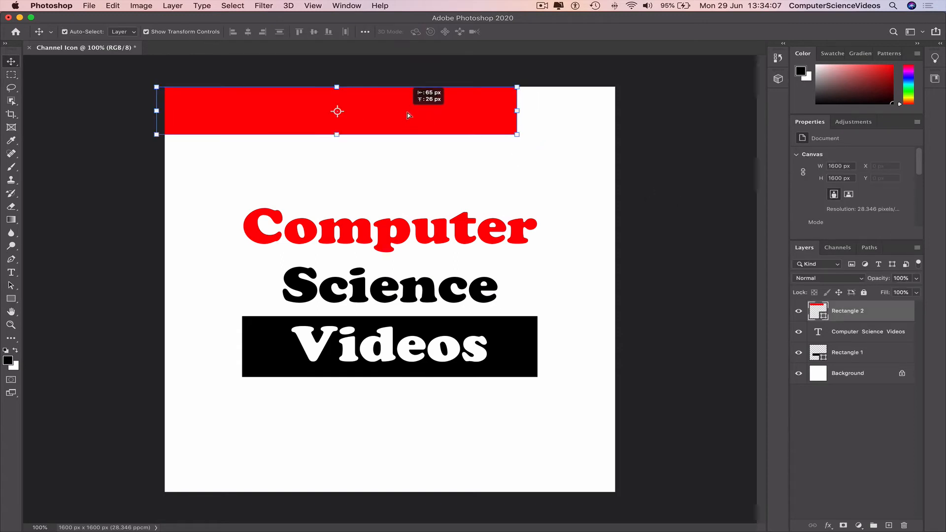
pyautogui.click(336, 133)
pyautogui.moveTo(336, 133); pyautogui.dragTo(336, 117)
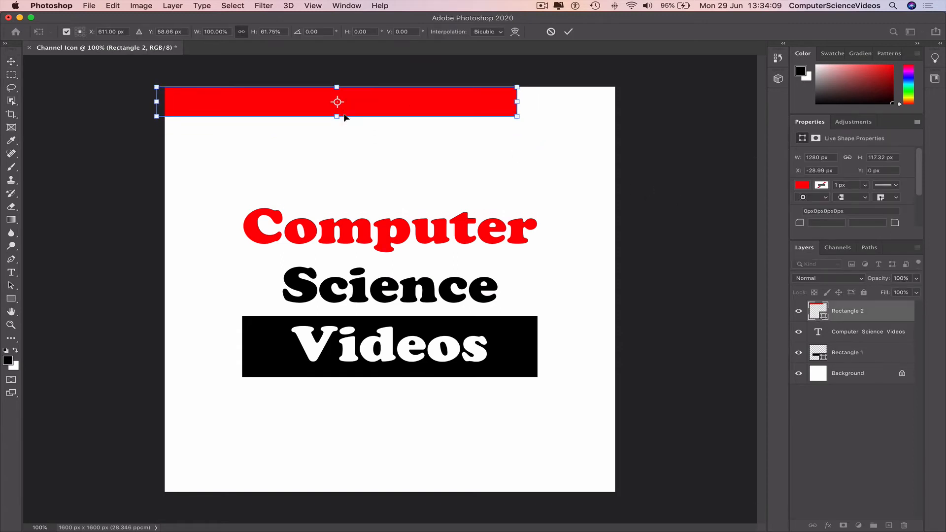
pyautogui.click(11, 62)
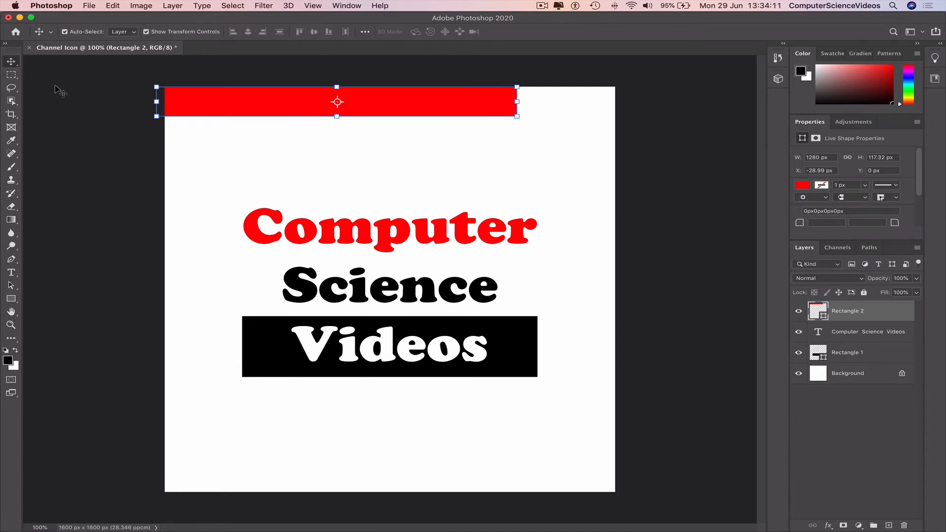
pyautogui.click(58, 90)
# Step: Widen the red bar toward the canvas's right edge to about 1580 px, leaving a small gap, and deselect it
pyautogui.click(495, 109)
pyautogui.moveTo(517, 101); pyautogui.dragTo(610, 103)
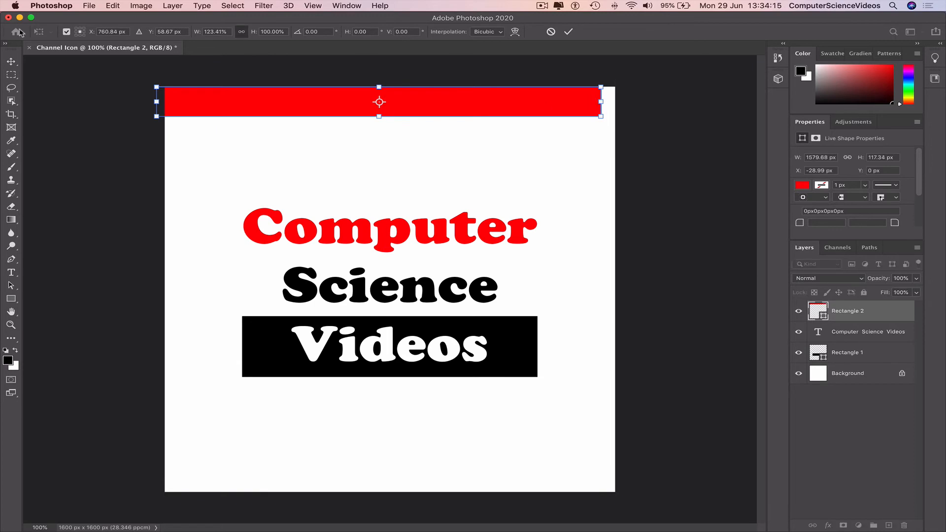
pyautogui.press('Return')
pyautogui.click(666, 103)
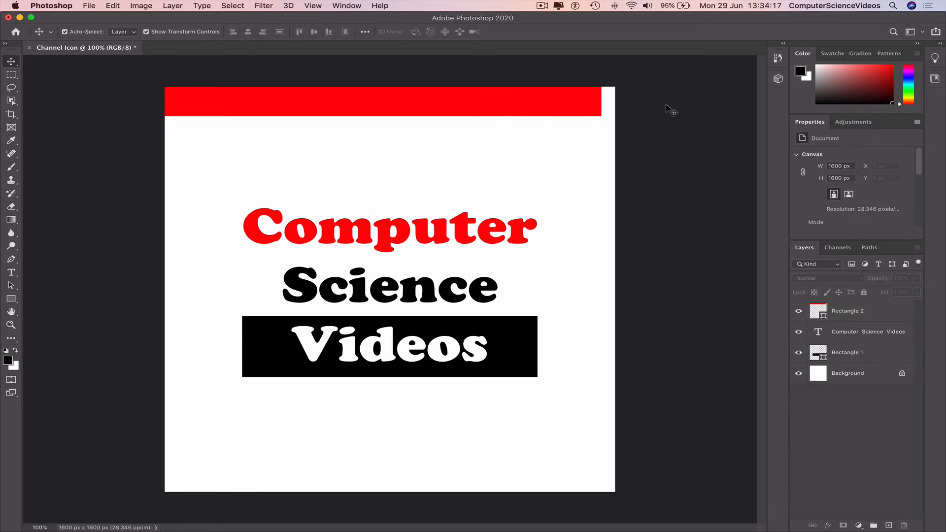
# Step: Duplicate the red bar's layer in the same document under the name "Rectangle Bottom"
pyautogui.rightClick(847, 309)
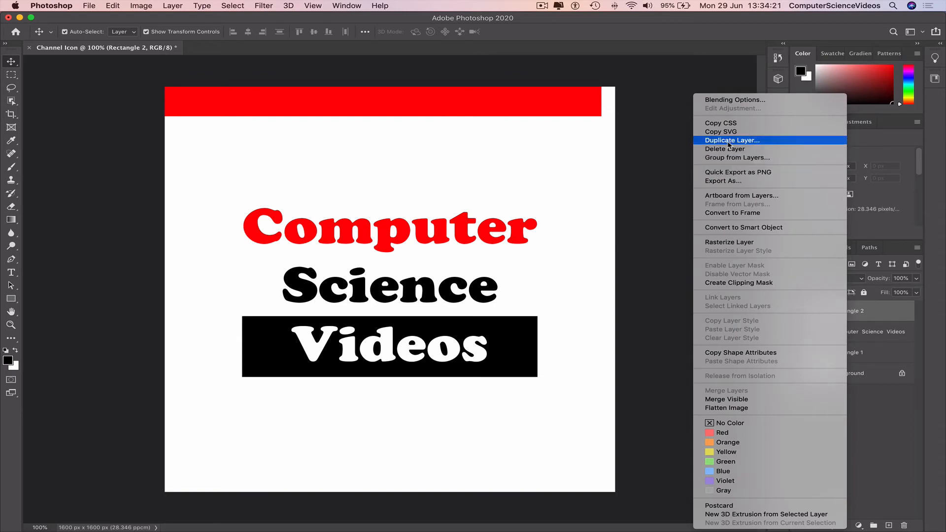
pyautogui.press('Escape')
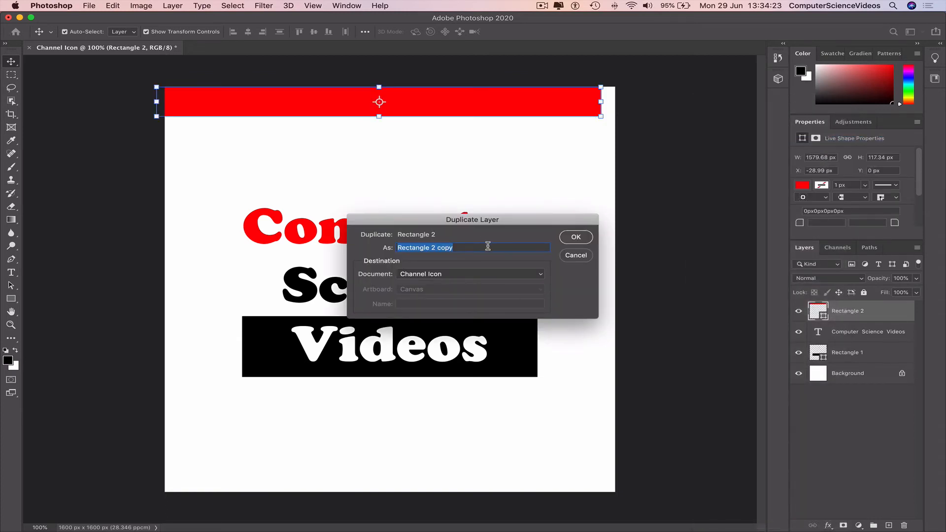
pyautogui.click(485, 247)
pyautogui.click(575, 237)
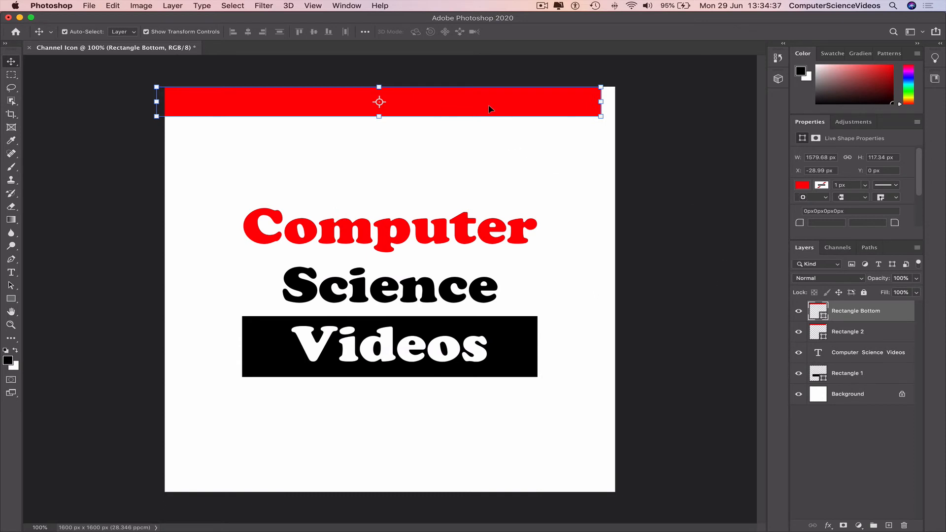
# Step: Move the duplicated bar to the canvas's lower-right corner at Y 1483 px and shorten its left end to a width of about 1541 px
pyautogui.moveTo(490, 108); pyautogui.dragTo(504, 480)
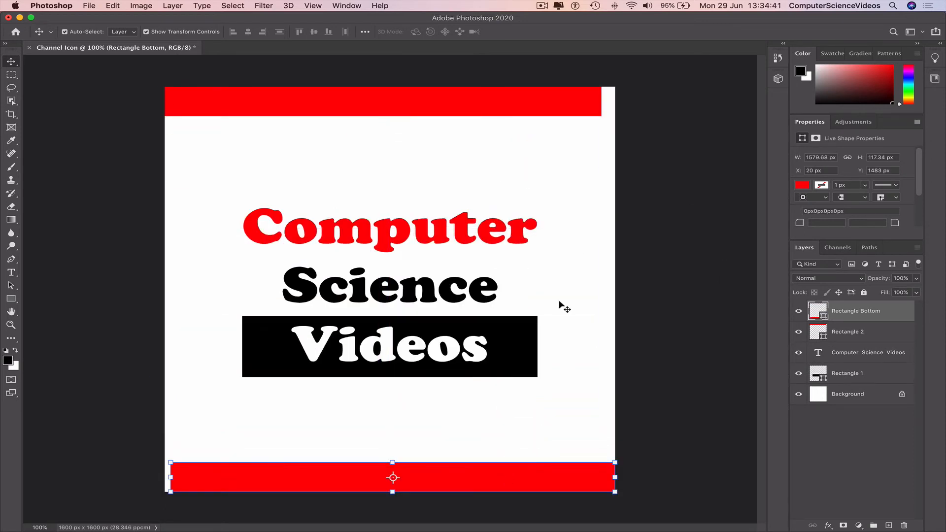
pyautogui.moveTo(175, 481); pyautogui.dragTo(185, 480)
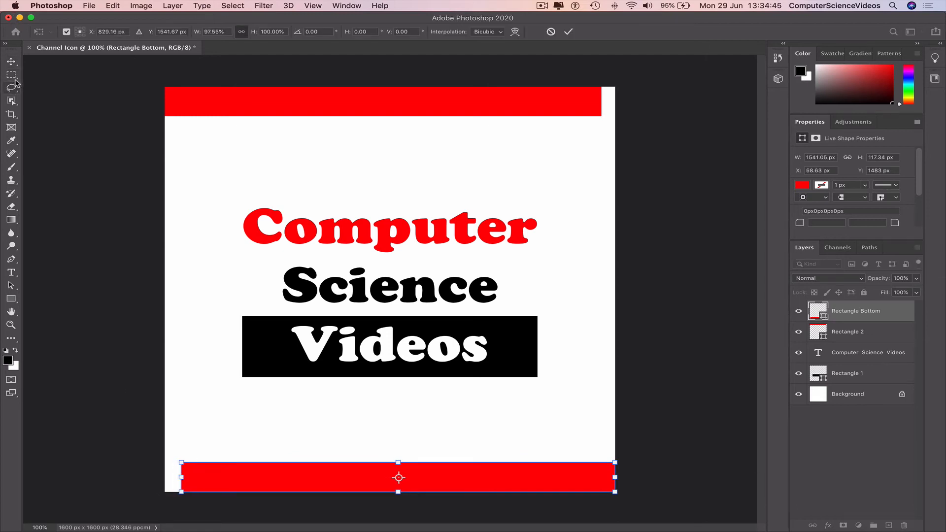
pyautogui.click(11, 62)
pyautogui.click(63, 110)
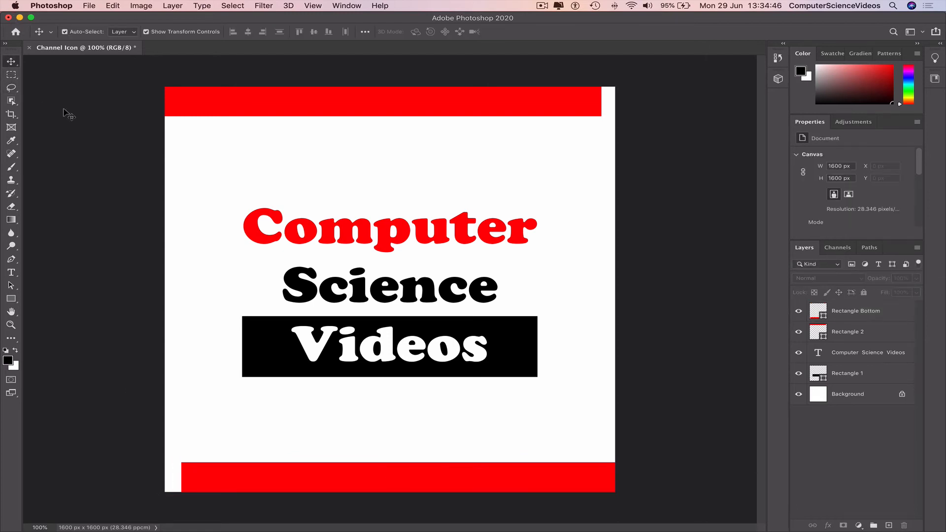
# Step: Shorten the top red bar from its right end to a width of about 1569 px and deselect it
pyautogui.click(597, 102)
pyautogui.moveTo(602, 105); pyautogui.dragTo(599, 105)
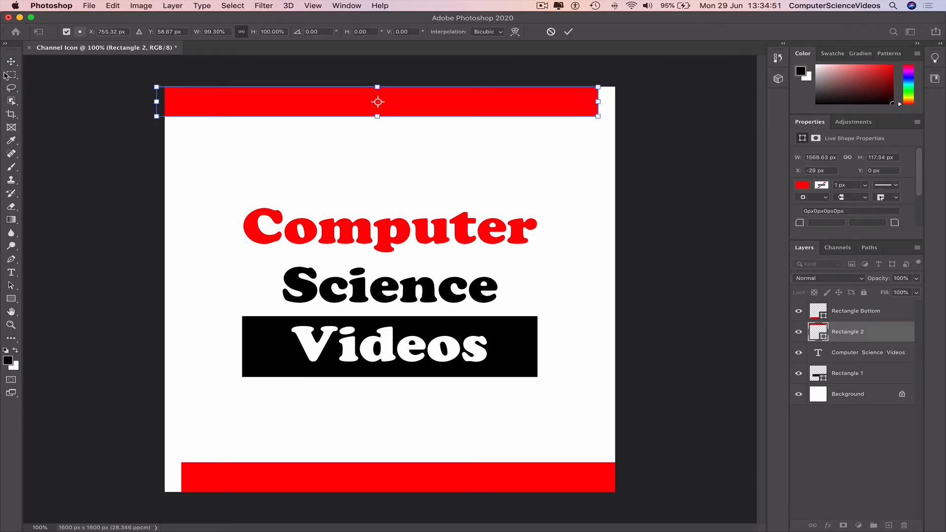
pyautogui.click(11, 61)
pyautogui.click(71, 128)
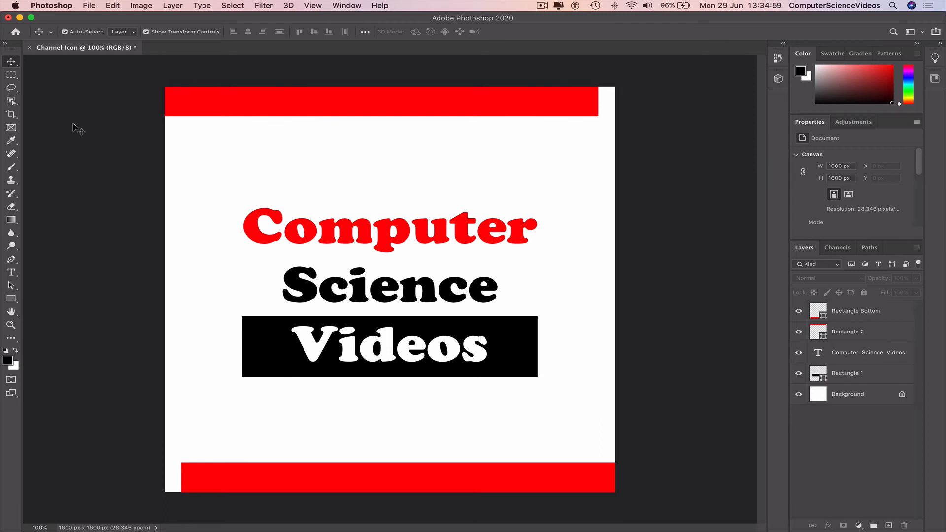
# Step: Paste a copy of the top red bar and reshape it into a vertical bar about 115 x 597 px against the canvas's left edge
pyautogui.click(252, 105)
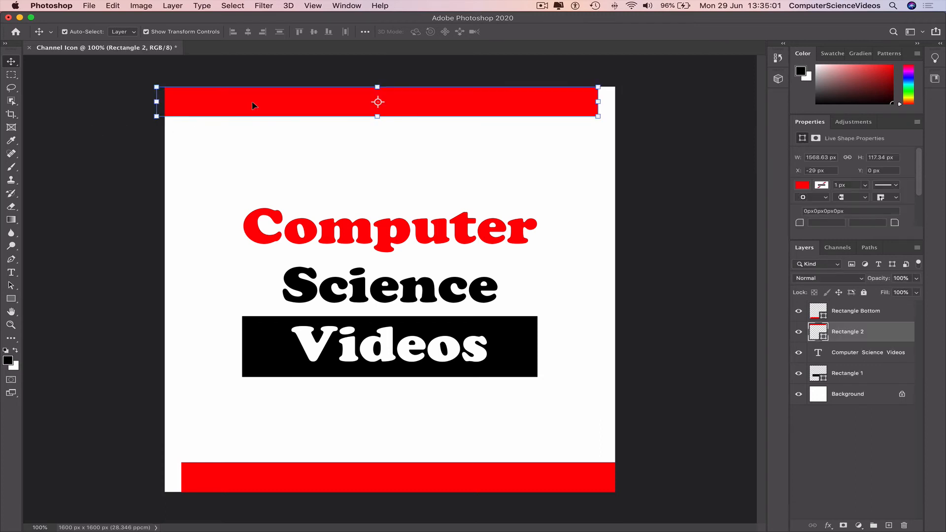
pyautogui.press('super')
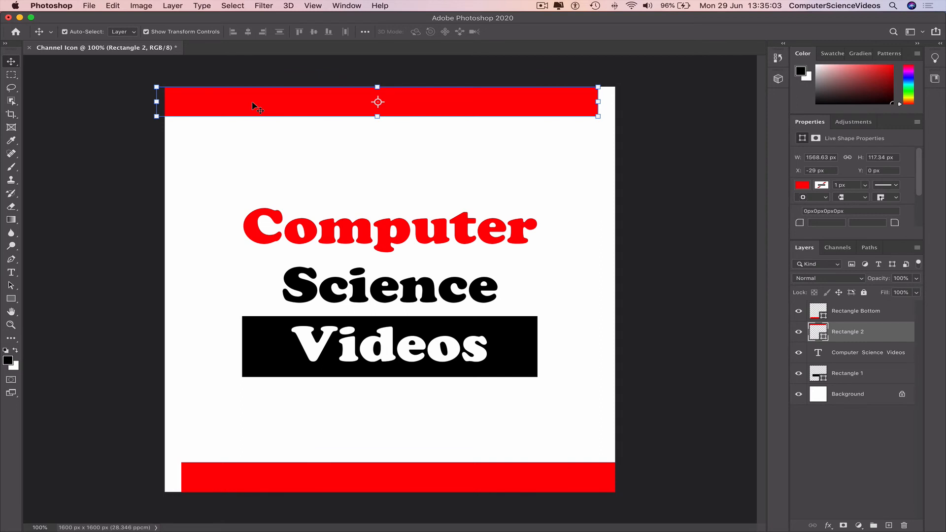
pyautogui.press('super+v')
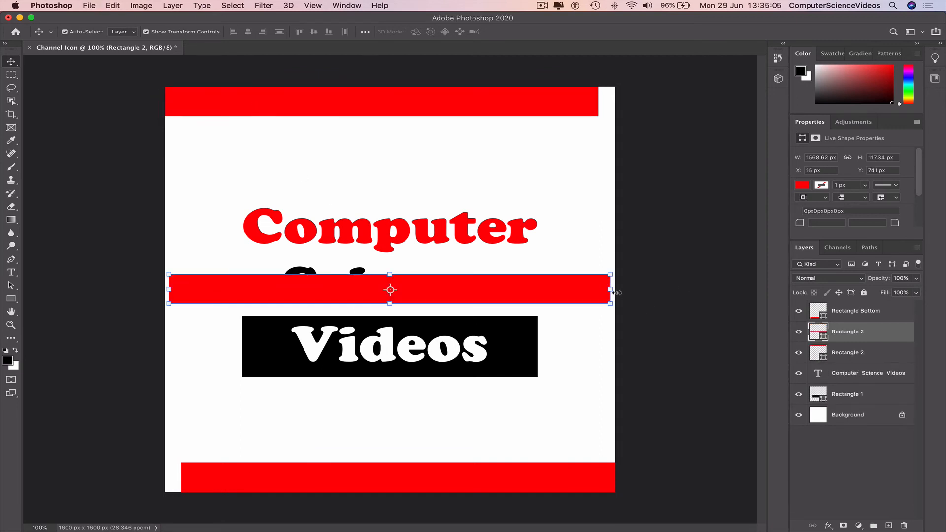
pyautogui.moveTo(617, 293); pyautogui.dragTo(182, 154)
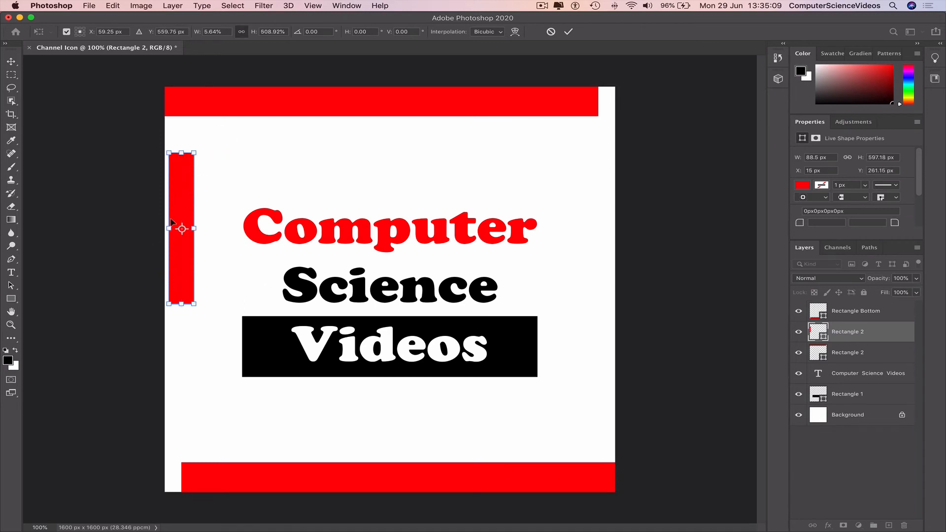
pyautogui.moveTo(169, 228); pyautogui.dragTo(198, 229)
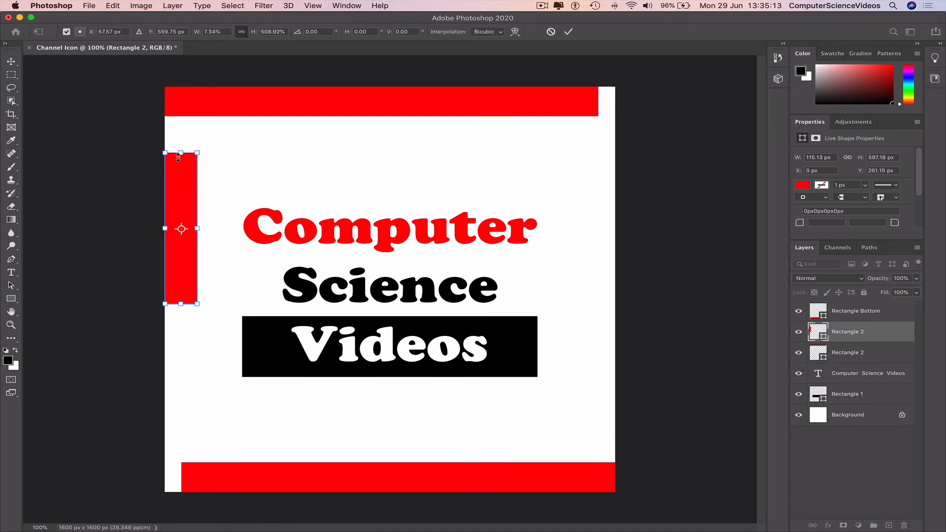
# Step: Extend the left vertical bar up into the top bar and down to a height of about 1338 px, leaving a gap above the bottom bar
pyautogui.moveTo(180, 154); pyautogui.dragTo(181, 111)
pyautogui.click(8, 57)
pyautogui.click(64, 85)
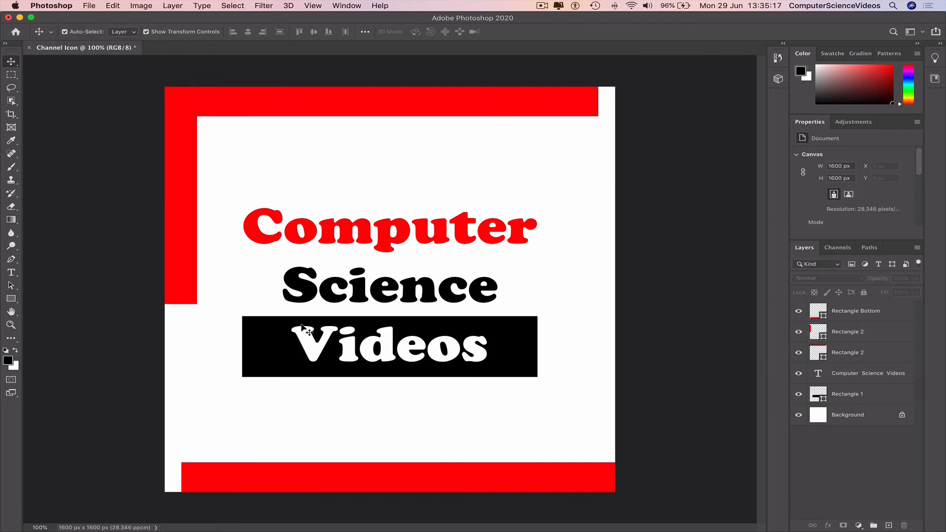
pyautogui.click(180, 291)
pyautogui.moveTo(182, 306); pyautogui.dragTo(183, 451)
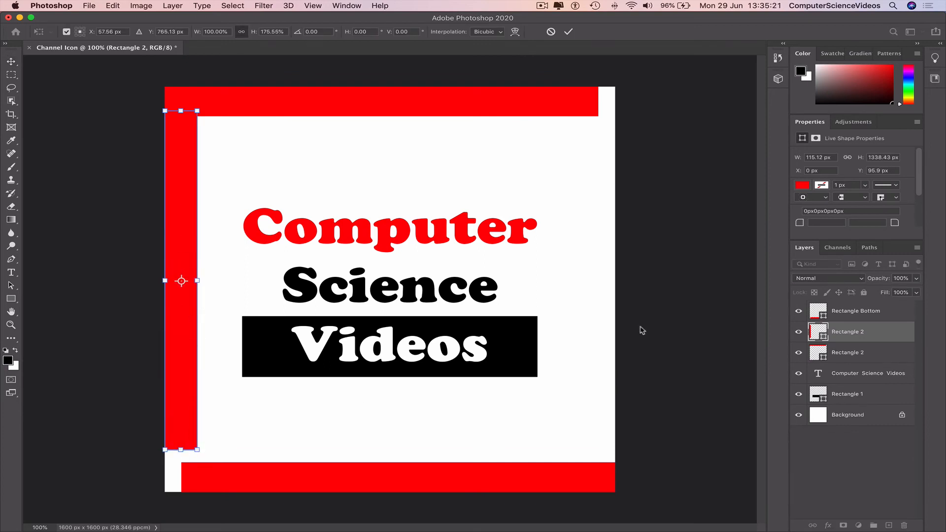
pyautogui.click(10, 61)
pyautogui.click(110, 125)
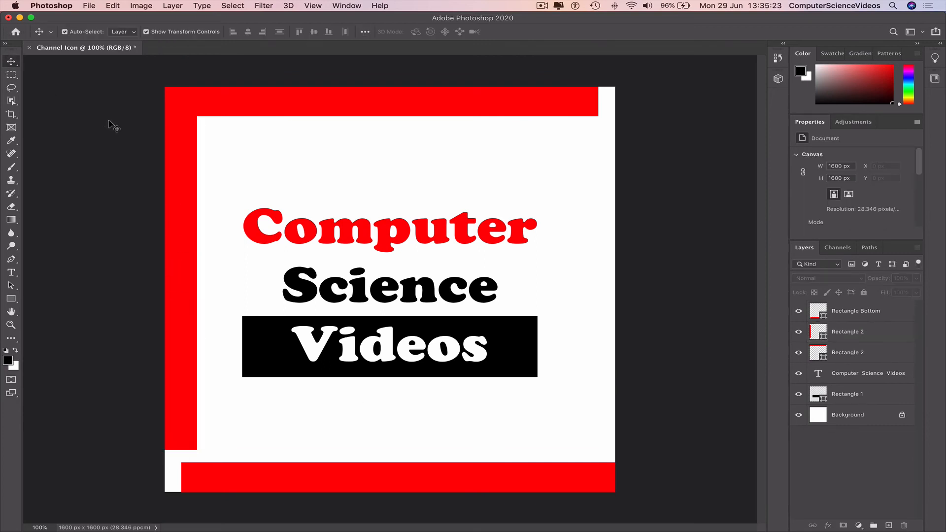
# Step: Copy the left vertical bar, place the copy against the canvas's right edge at about X 1485, Y 181 px and deselect it
pyautogui.click(188, 196)
pyautogui.press('super+c')
pyautogui.press('super+v')
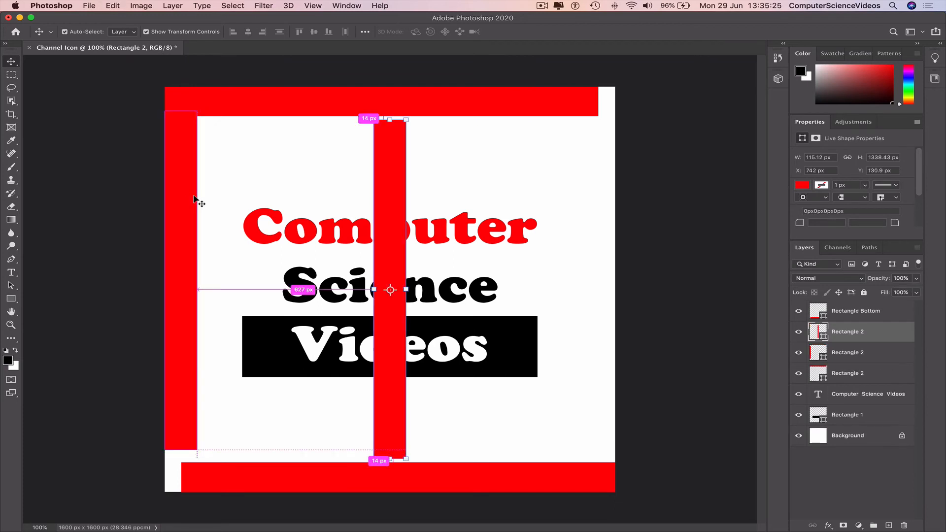
pyautogui.moveTo(389, 251); pyautogui.dragTo(597, 265)
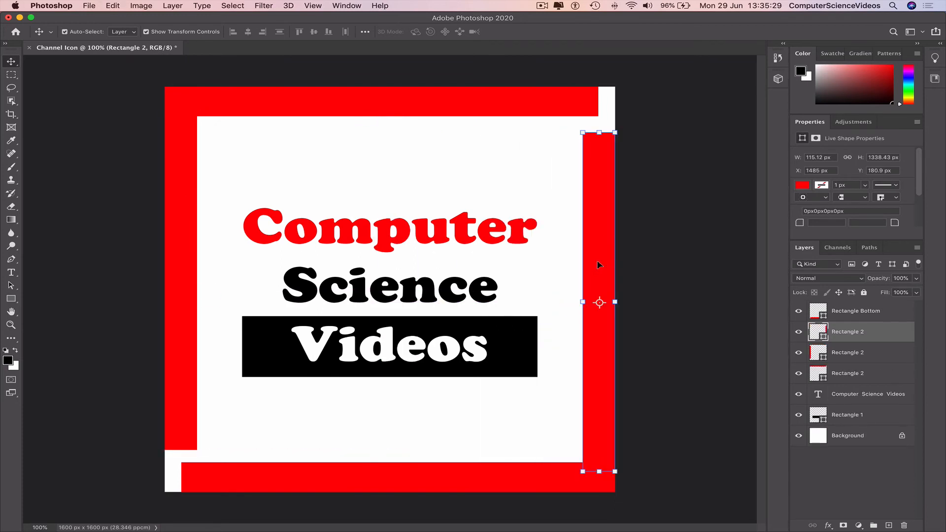
pyautogui.click(63, 77)
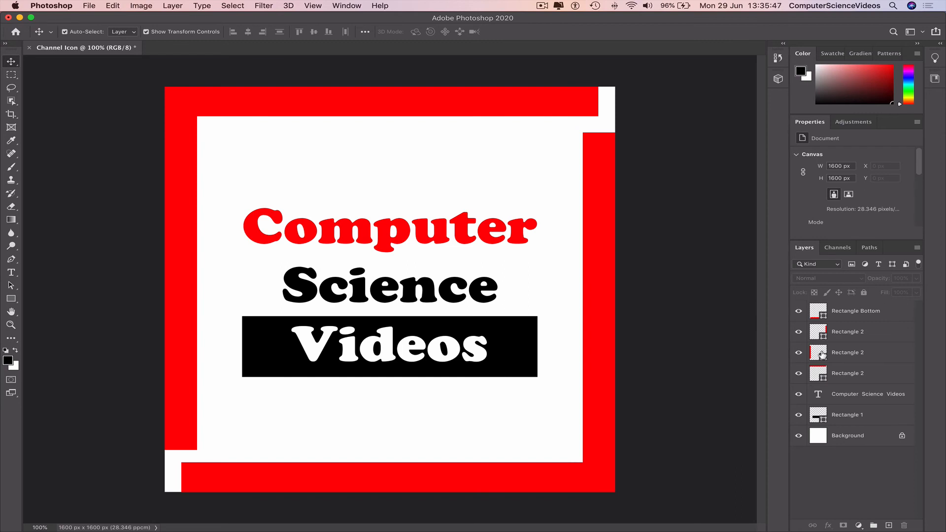
pyautogui.click(873, 316)
pyautogui.click(863, 331)
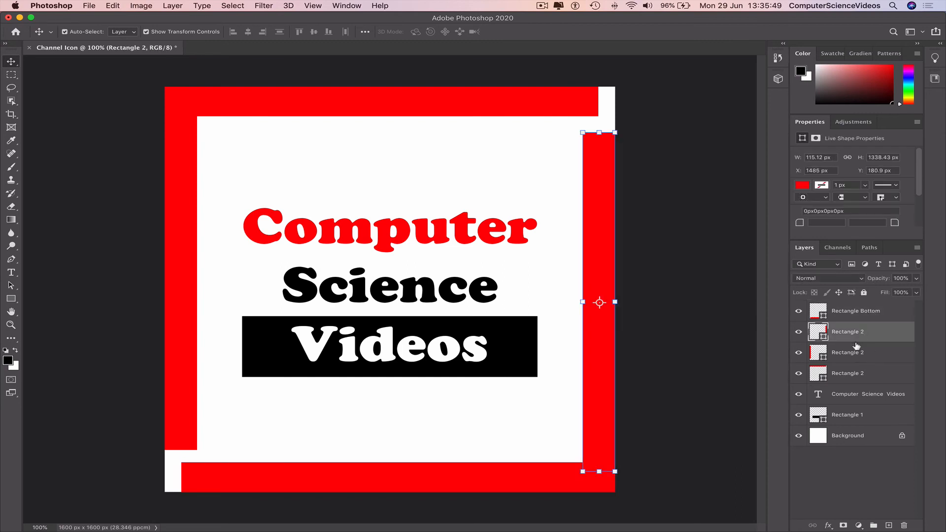
pyautogui.click(858, 373)
pyautogui.click(864, 490)
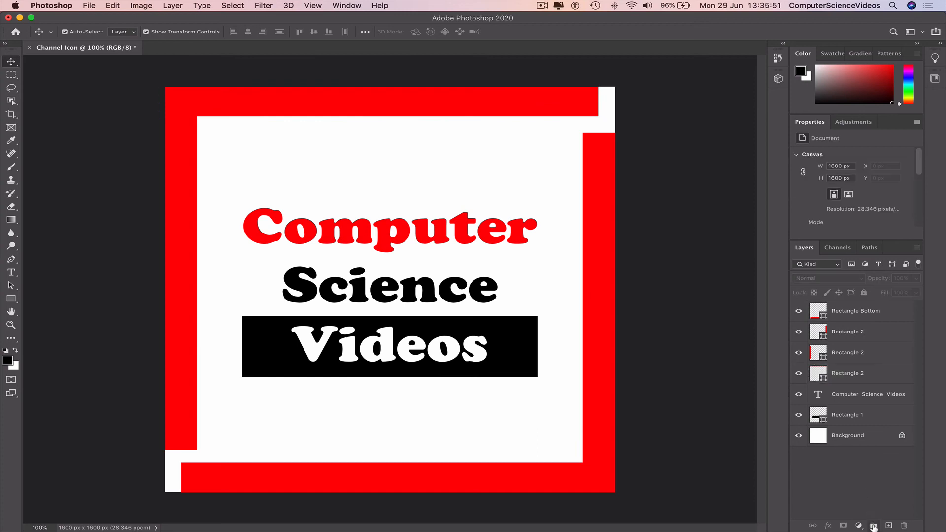
pyautogui.click(838, 373)
pyautogui.click(846, 414)
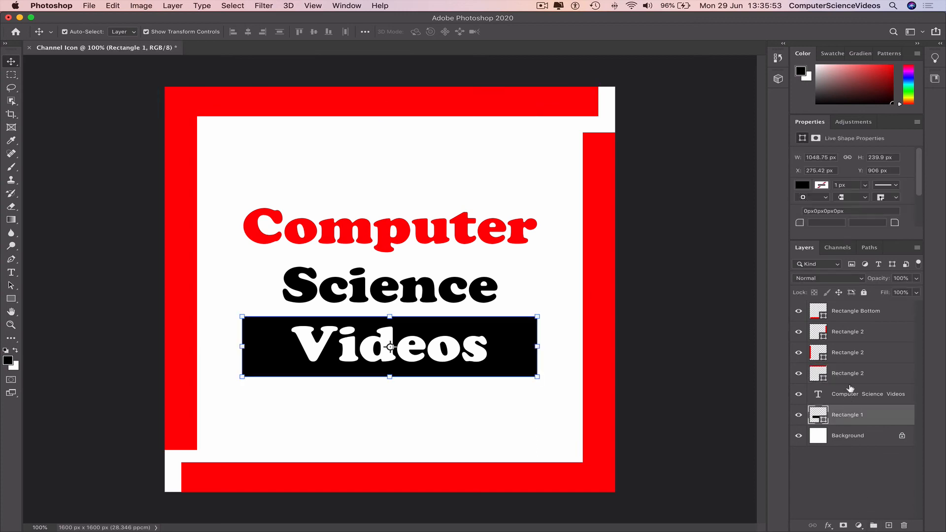
# Step: Group the four red border bar layers and name the group "Boaders"
pyautogui.click(854, 371)
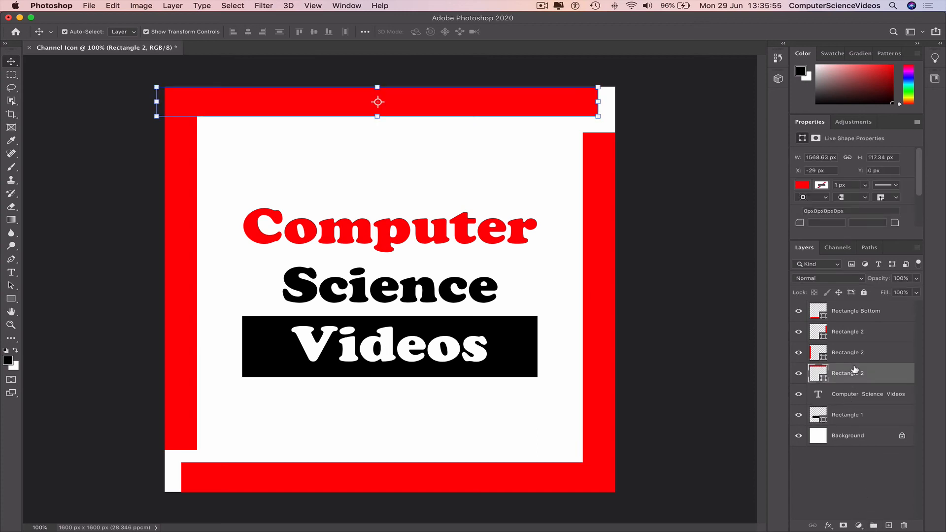
pyautogui.keyDown('shift'); pyautogui.click(854, 353); pyautogui.keyUp('shift')
pyautogui.keyDown('shift'); pyautogui.click(855, 338); pyautogui.keyUp('shift')
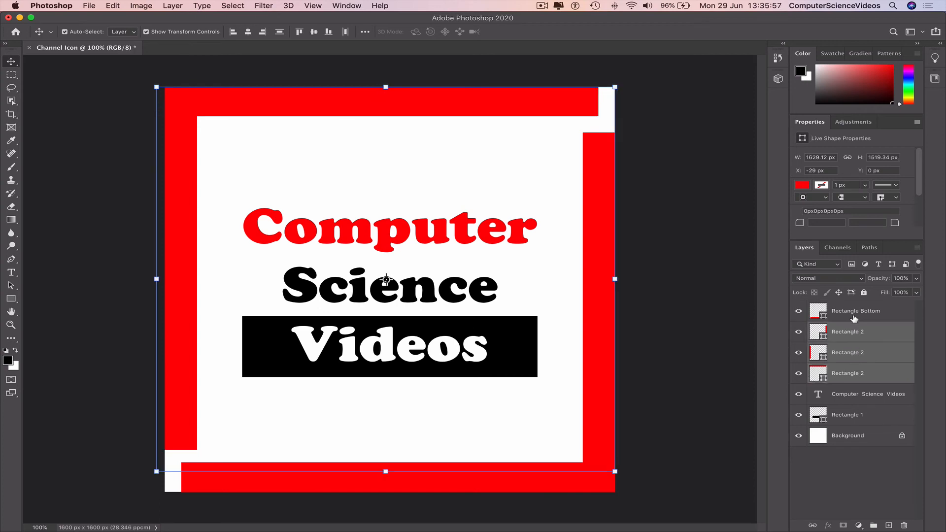
pyautogui.keyDown('shift'); pyautogui.click(855, 316); pyautogui.keyUp('shift')
pyautogui.click(874, 526)
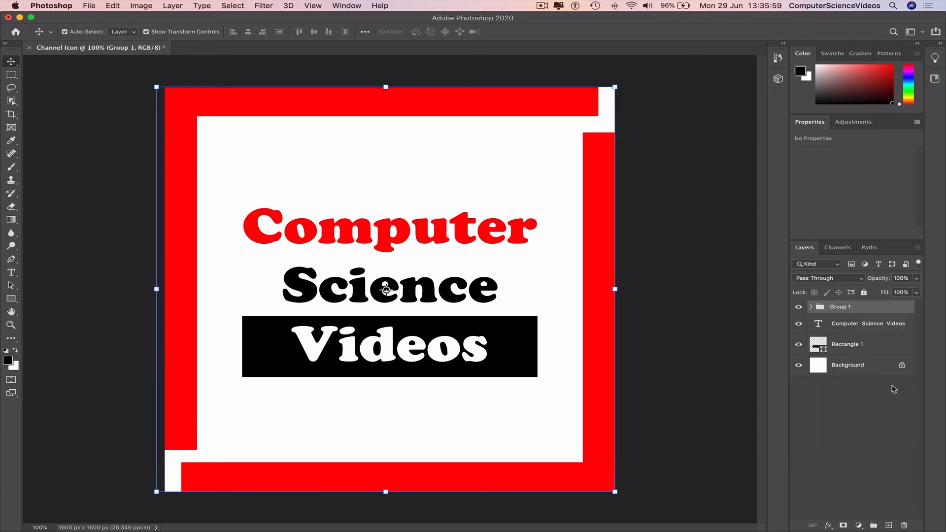
pyautogui.doubleClick(845, 308)
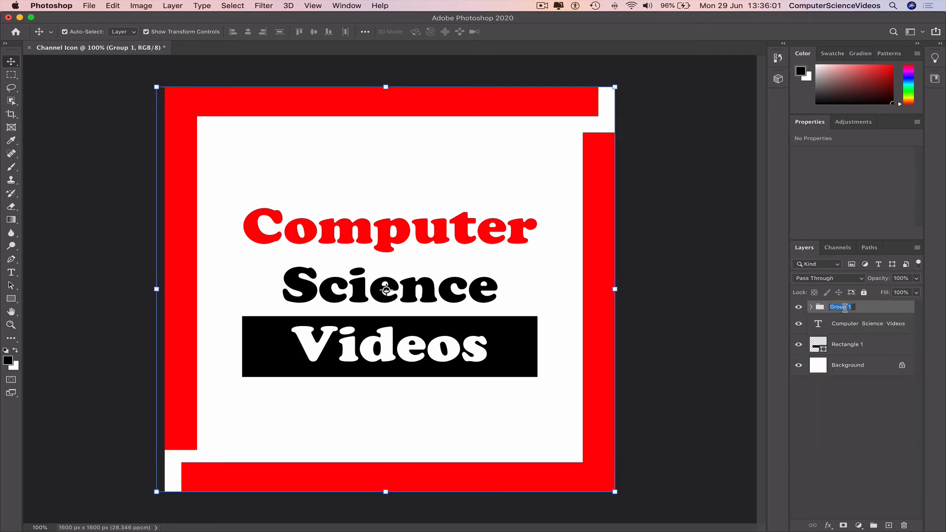
pyautogui.write('Boaders')
pyautogui.press('Return')
pyautogui.click(811, 307)
pyautogui.click(811, 307)
pyautogui.click(858, 326)
pyautogui.click(857, 347)
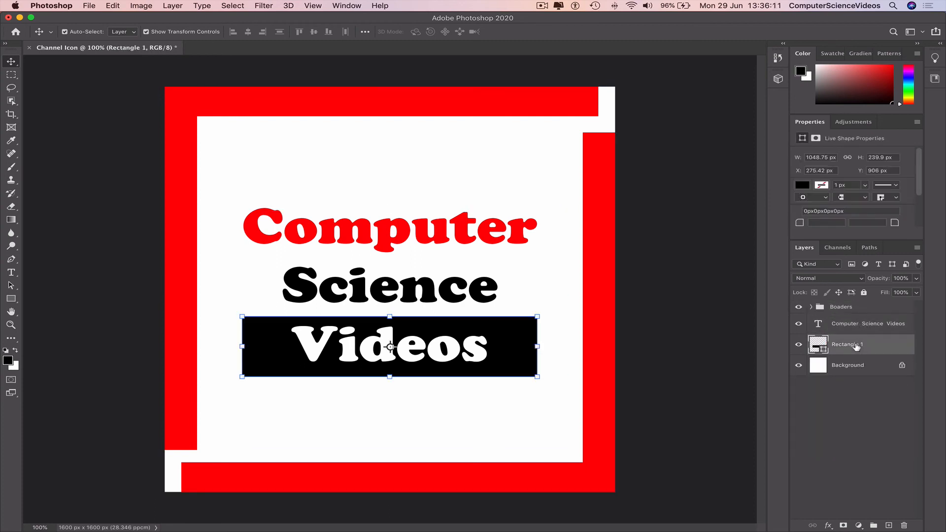
pyautogui.click(858, 410)
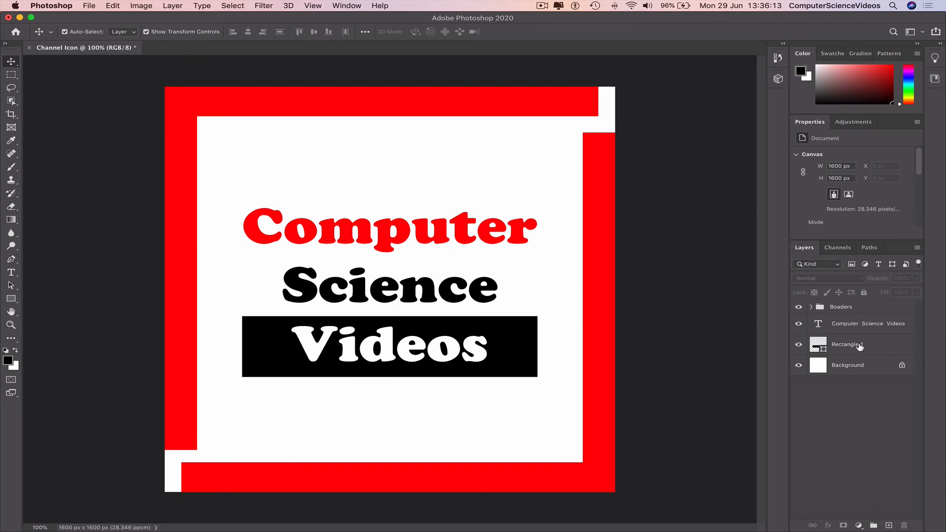
# Step: Group the "Computer Science Videos" text layer with the black rectangle layer, name the group "Logo" and deselect it
pyautogui.click(860, 347)
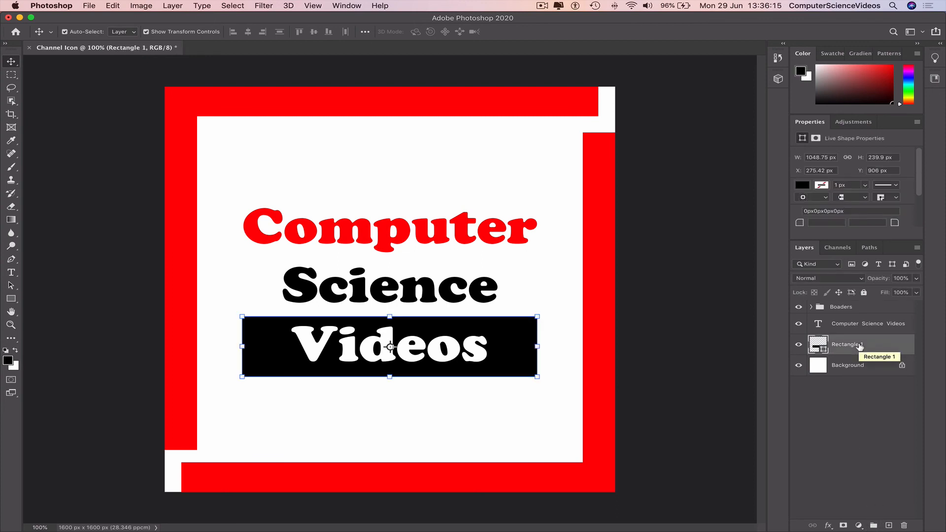
pyautogui.keyDown('shift'); pyautogui.click(867, 324); pyautogui.keyUp('shift')
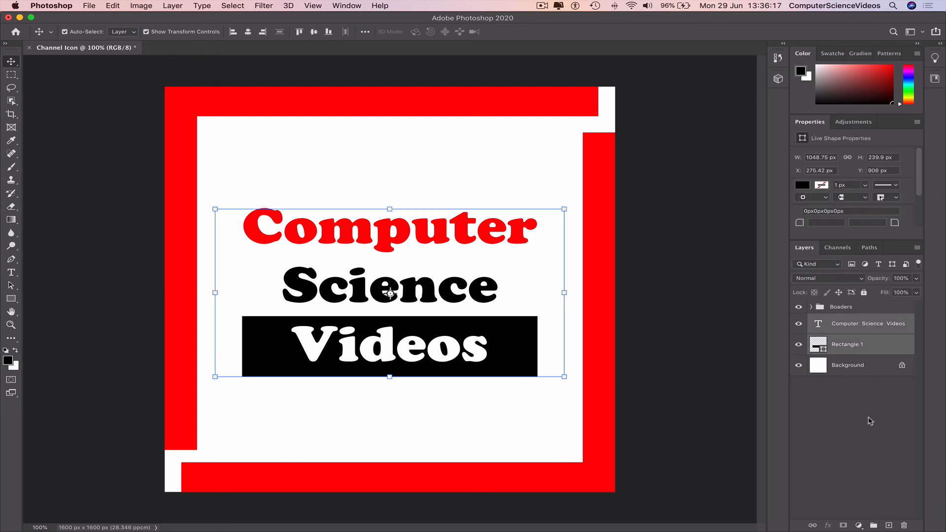
pyautogui.click(873, 526)
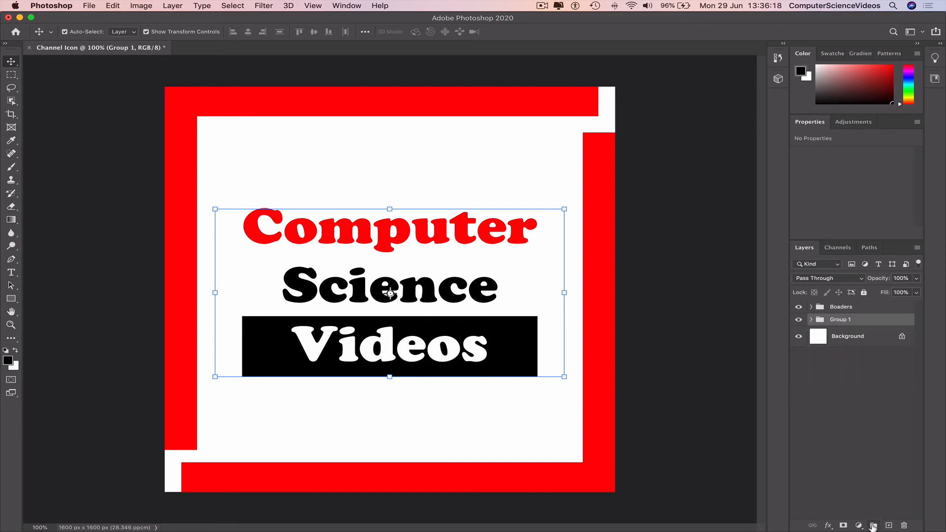
pyautogui.doubleClick(858, 320)
pyautogui.write('Logo')
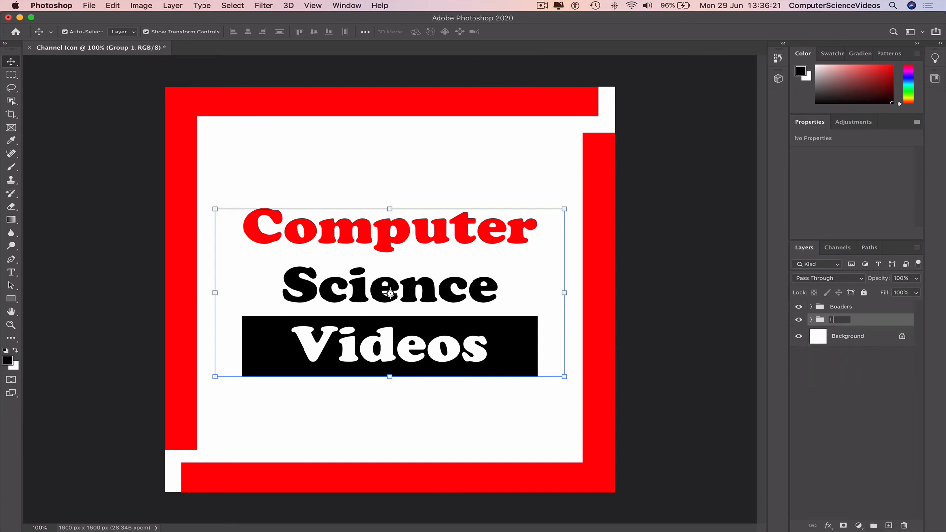
pyautogui.click(668, 328)
pyautogui.click(668, 328)
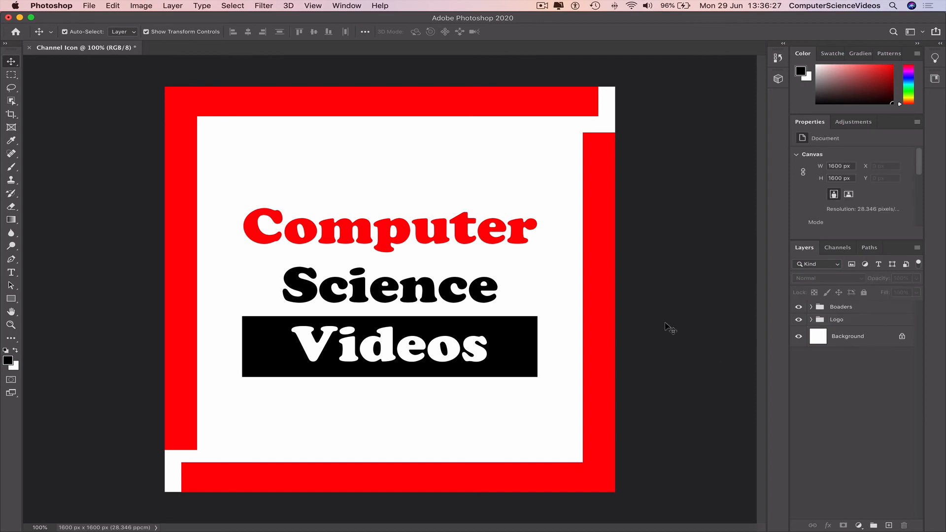
# Step: Save the document to the Desktop as Channel Icon.psd in Photoshop format with layers and Maximize Compatibility on
pyautogui.press('super+shift+s')
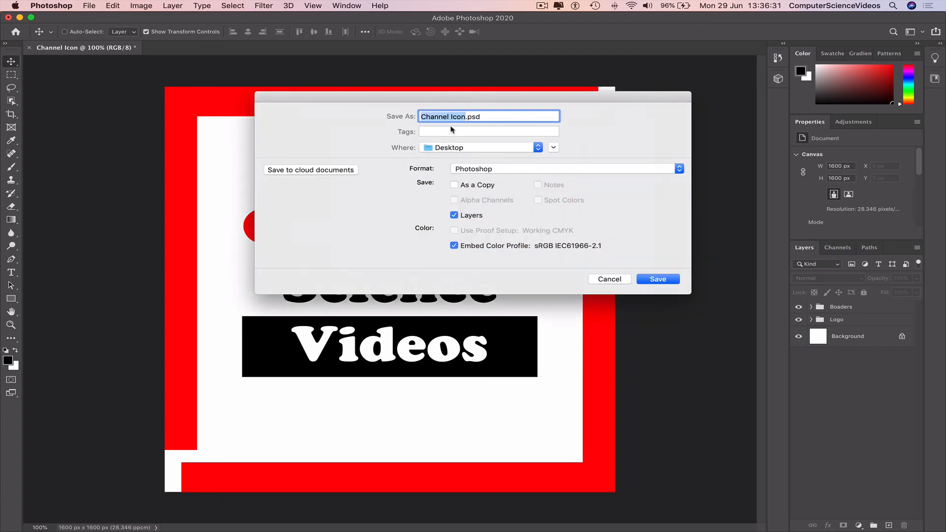
pyautogui.click(667, 280)
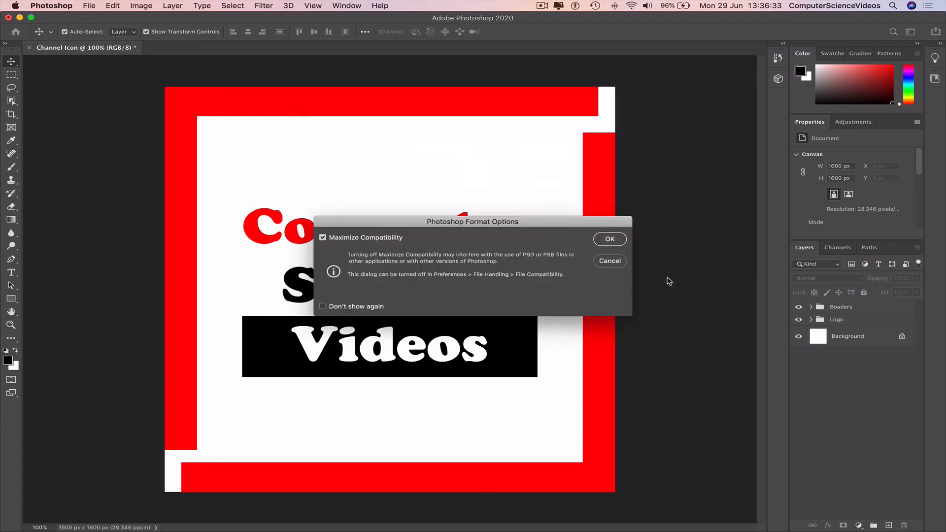
pyautogui.click(608, 241)
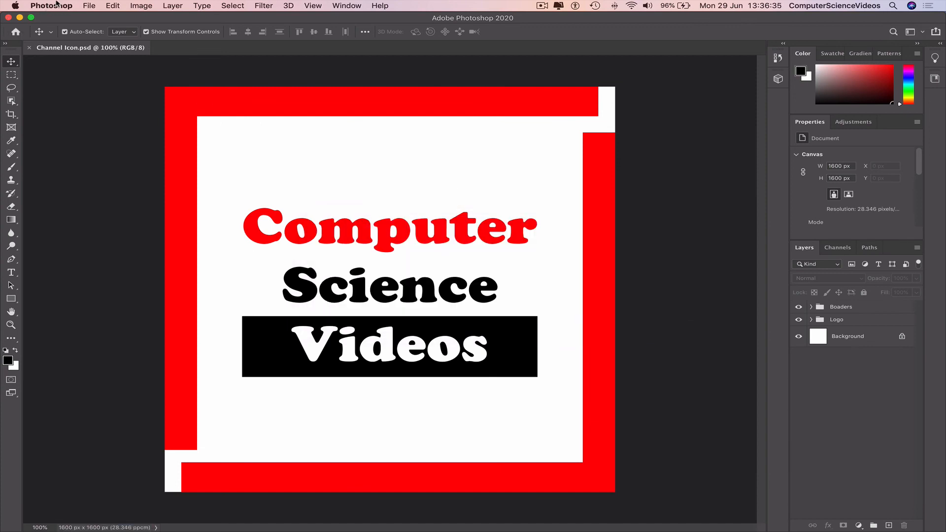
# Step: Quick-export the icon as a PNG named Channel Icon.png to the Desktop
pyautogui.click(92, 4)
pyautogui.moveTo(101, 150)
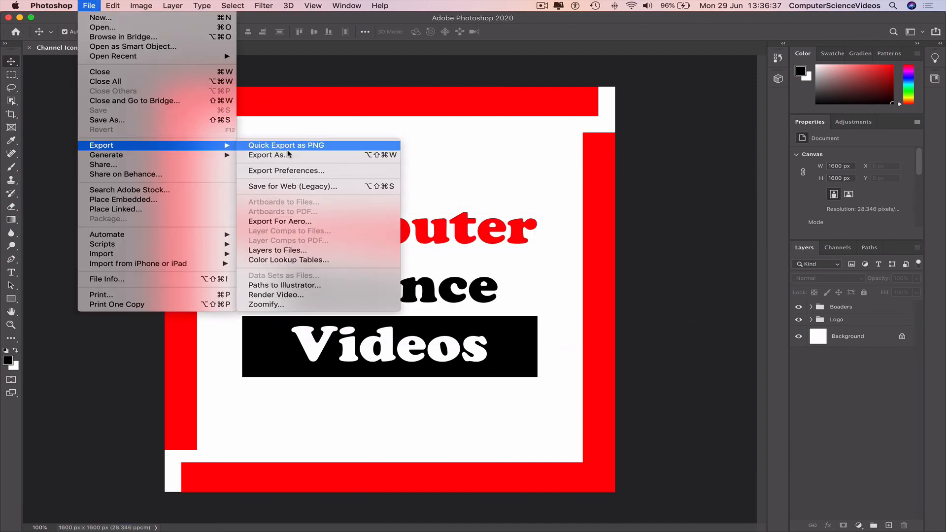
pyautogui.click(321, 147)
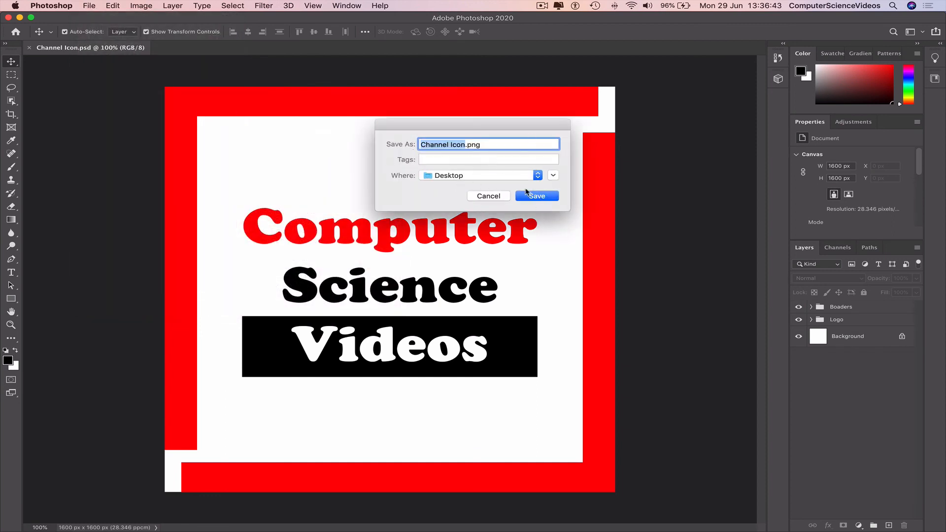
pyautogui.click(541, 197)
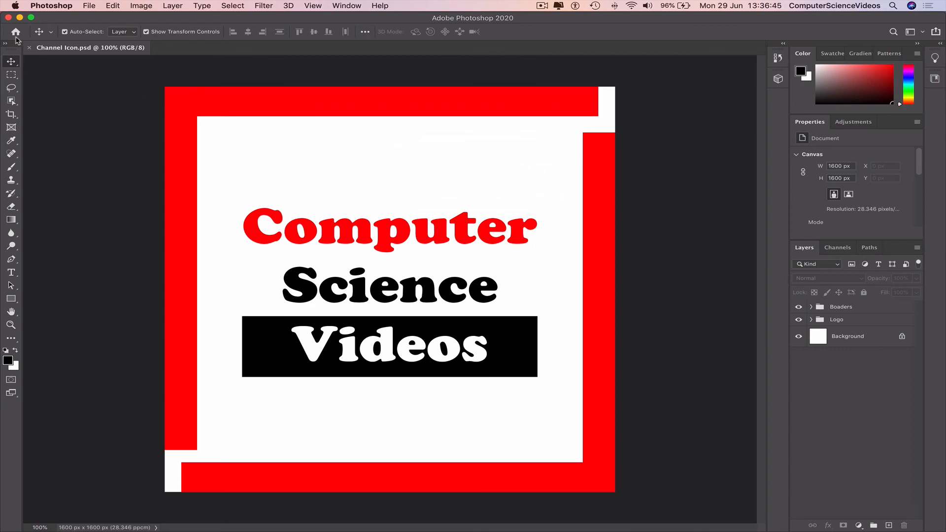
# Step: Minimize the Photoshop window and open Channel Icon.png from the Desktop in Preview to check the exported icon
pyautogui.press('super+m')
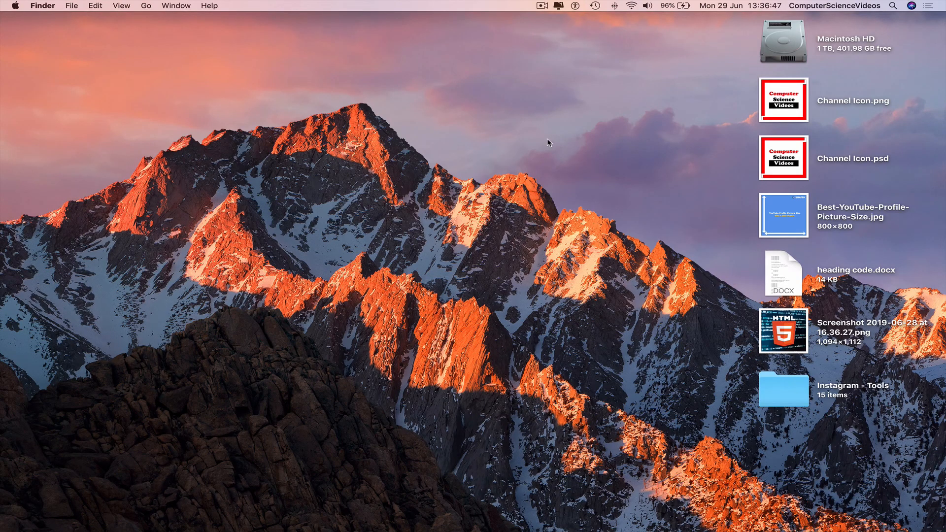
pyautogui.doubleClick(789, 107)
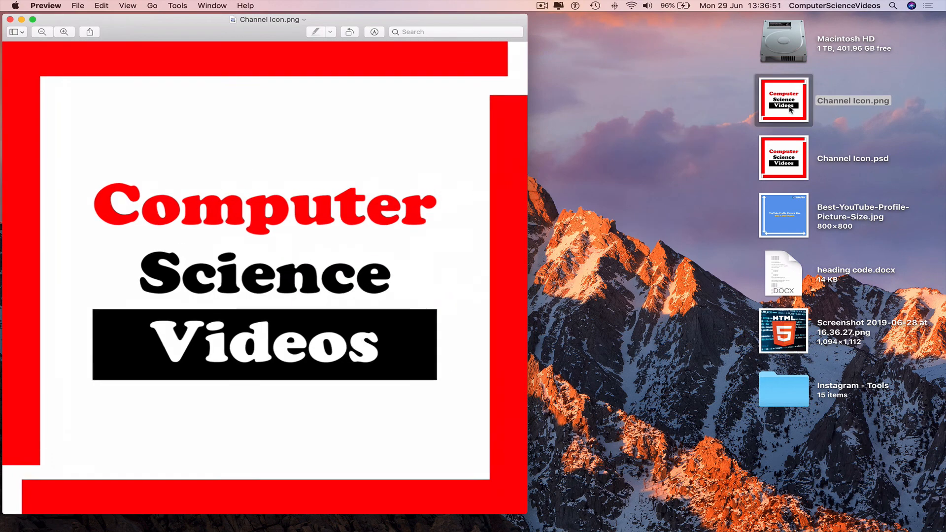